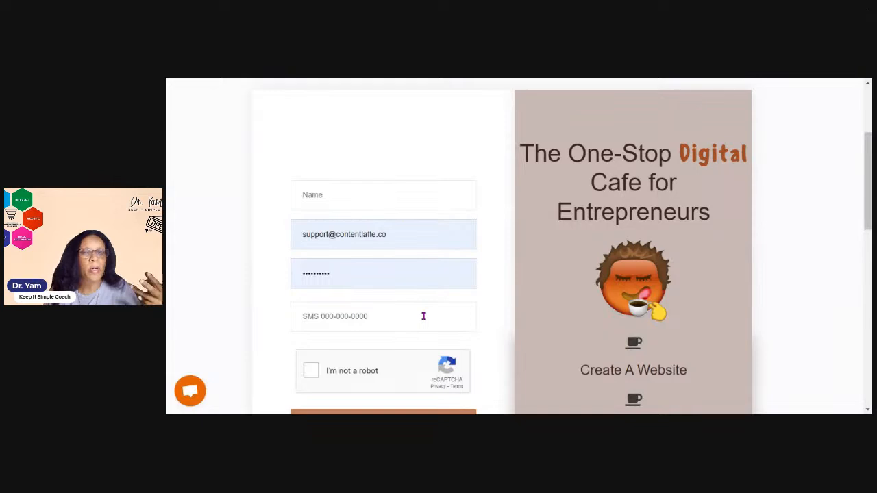
# Look over the Content Latte sign-up form and open the pricing plans page.
pyautogui.scroll(-3, 443, 303)
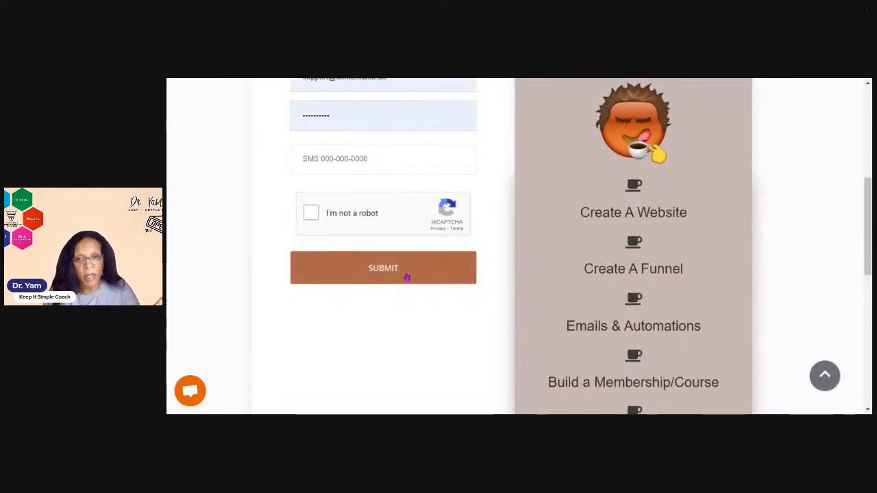
pyautogui.scroll(-3, 750, 244)
pyautogui.scroll(3, 705, 297)
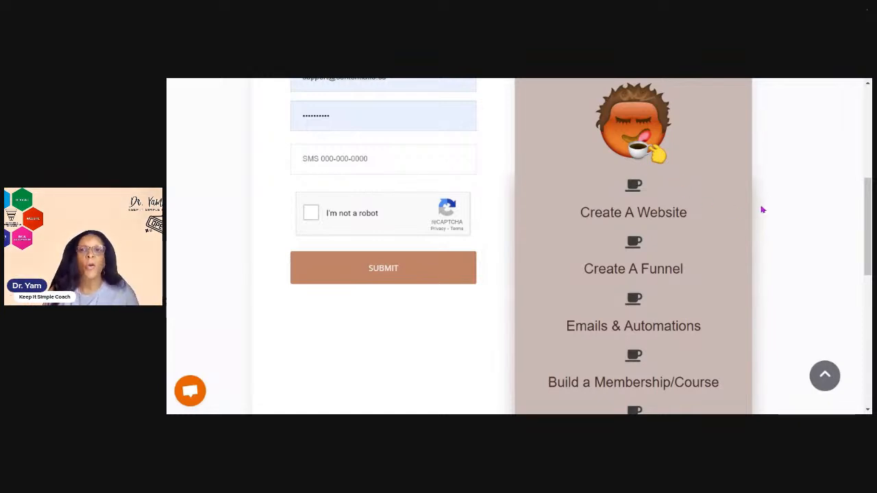
pyautogui.scroll(6, 762, 210)
pyautogui.click(561, 137)
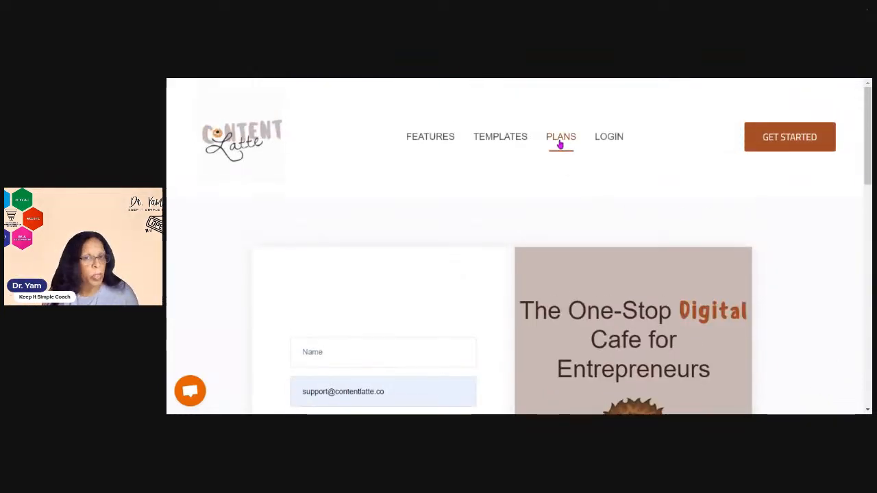
# Examine the yearly prices and included features of the Tall, Grande, Venti and Freelancer Pro plans.
pyautogui.scroll(-3, 617, 205)
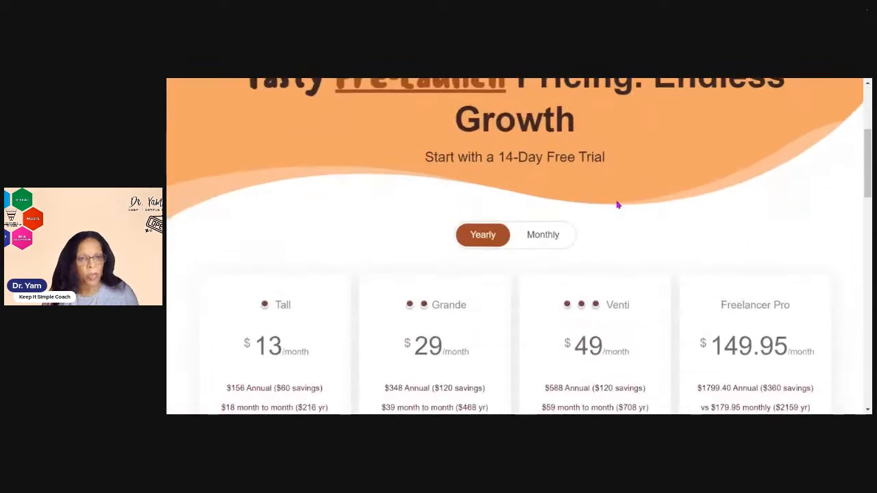
pyautogui.scroll(-2, 616, 205)
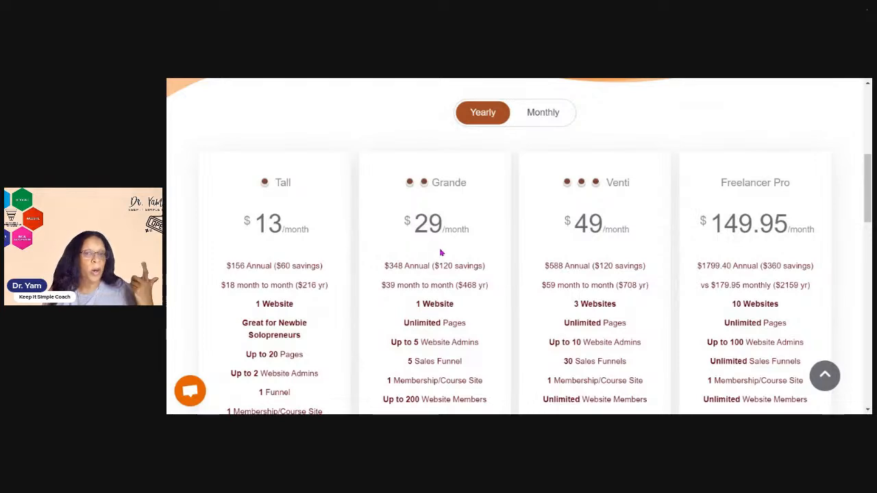
pyautogui.scroll(-4, 442, 248)
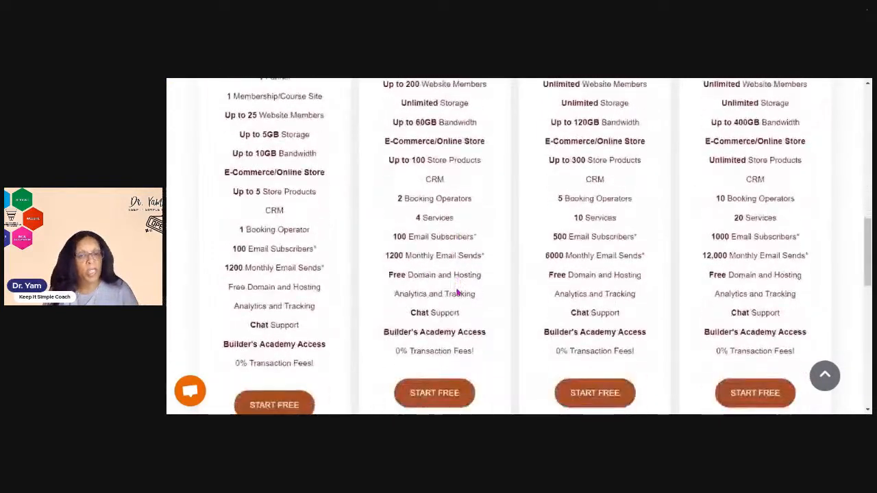
pyautogui.scroll(4, 457, 292)
pyautogui.scroll(2, 457, 292)
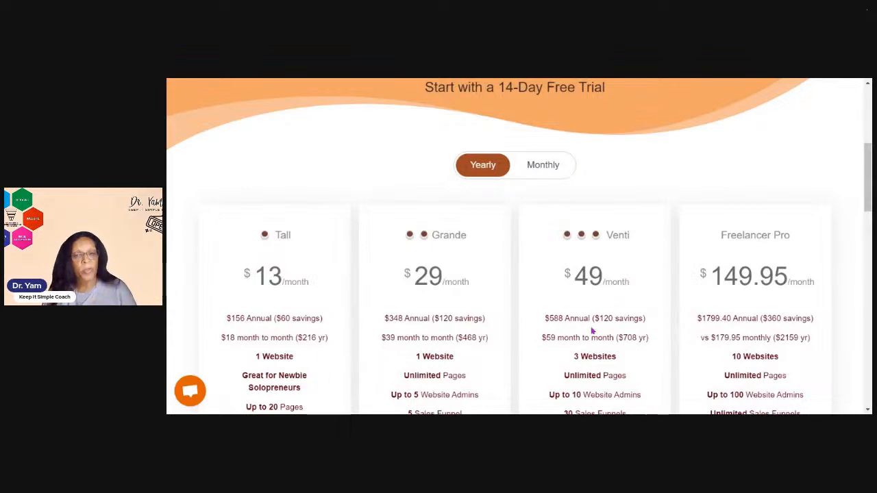
pyautogui.scroll(-1, 601, 345)
pyautogui.scroll(-3, 603, 339)
pyautogui.scroll(4, 607, 336)
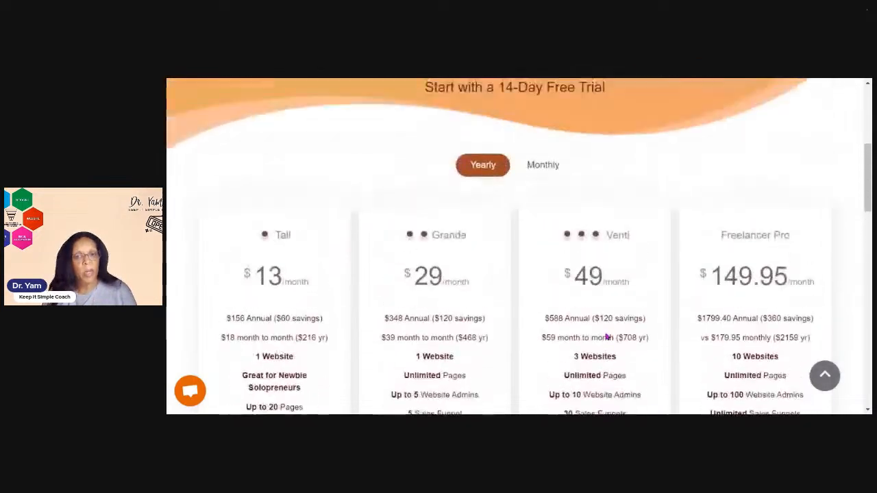
pyautogui.scroll(-1, 720, 304)
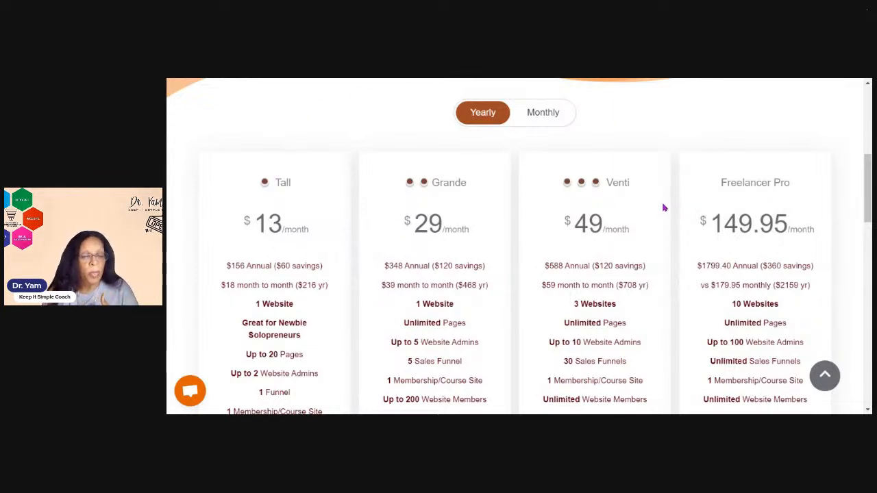
# Show the monthly billing prices for all plans and return to the start of the pricing page.
pyautogui.click(542, 117)
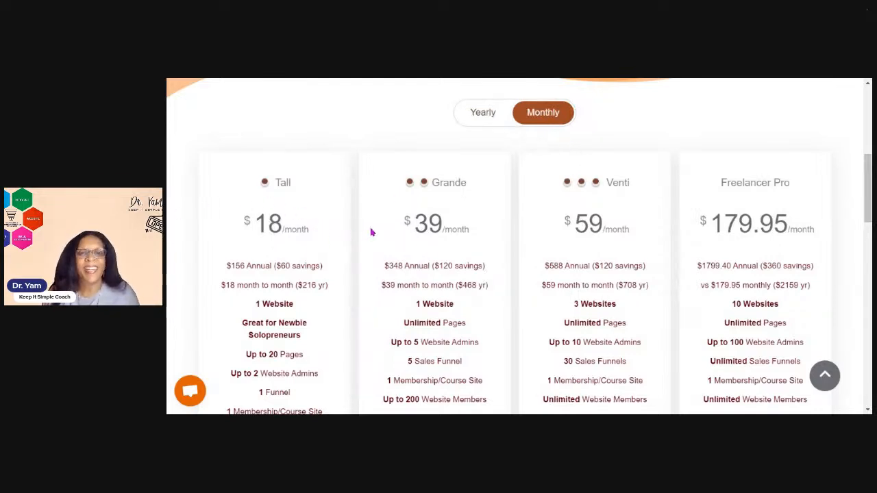
pyautogui.scroll(2, 371, 235)
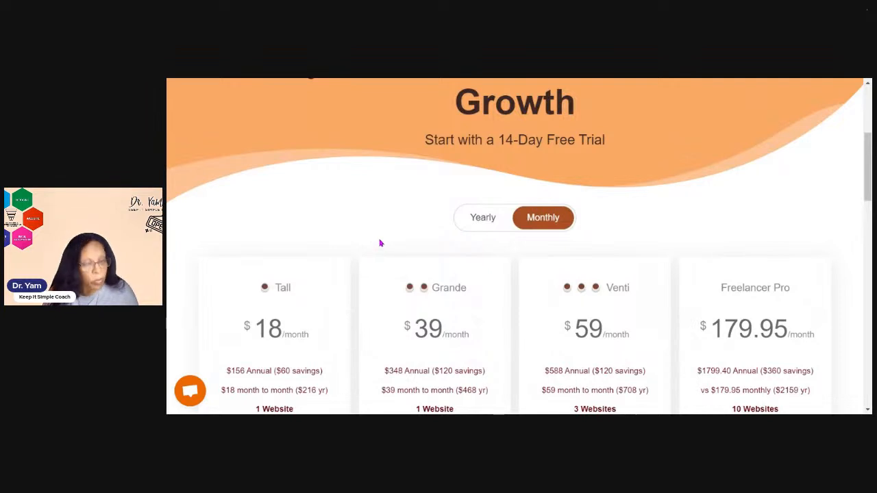
pyautogui.scroll(4, 381, 243)
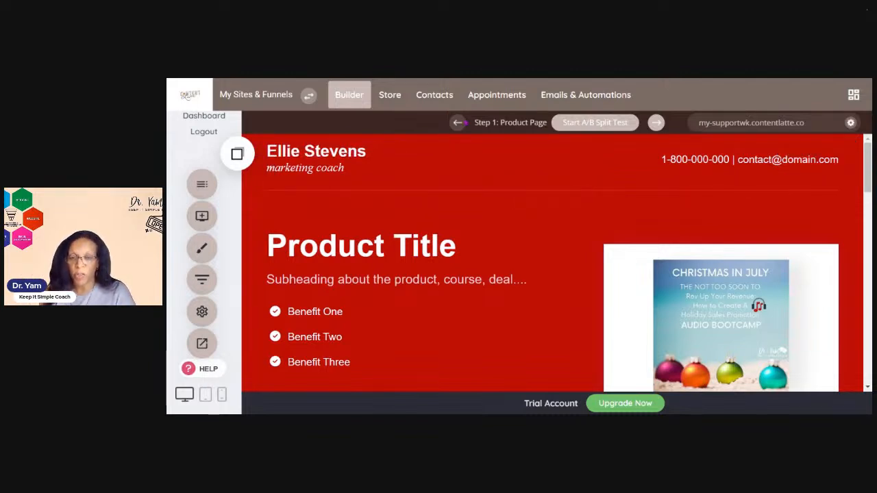
# Display the widgets that can be added to the funnel's Product Page.
pyautogui.click(200, 189)
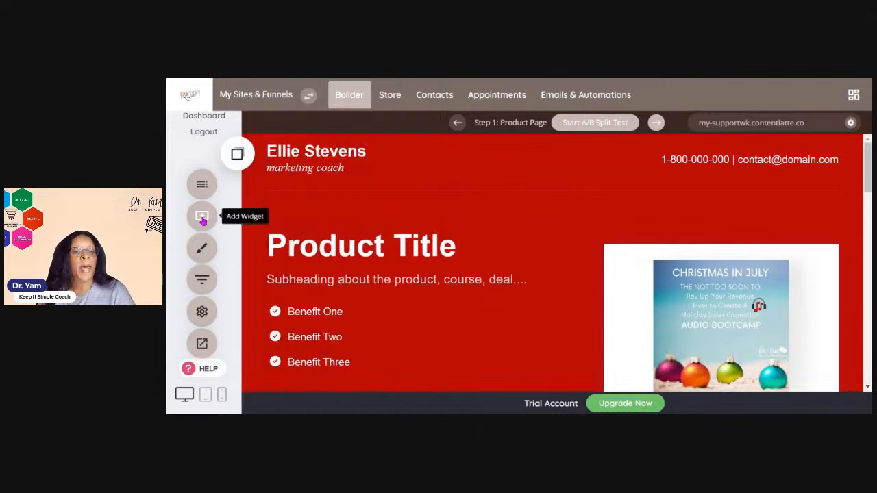
pyautogui.click(201, 218)
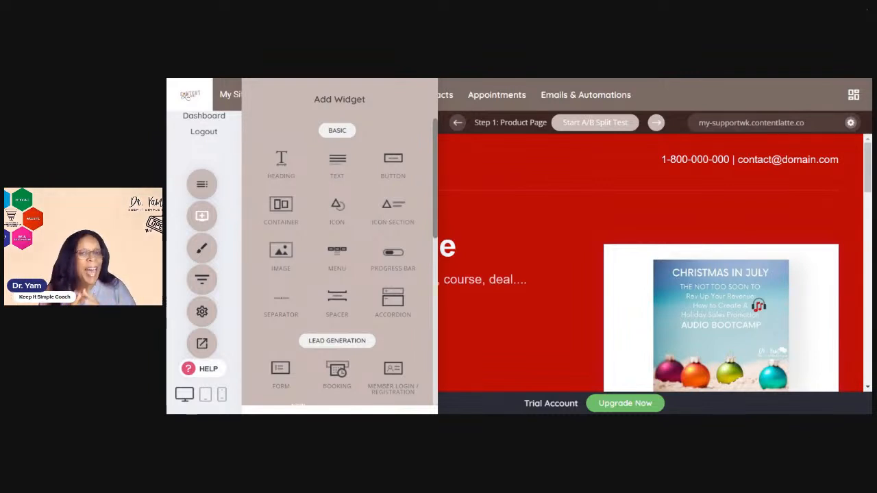
# View the primary and secondary colors of the global color palette and leave the styling without changes.
pyautogui.click(202, 251)
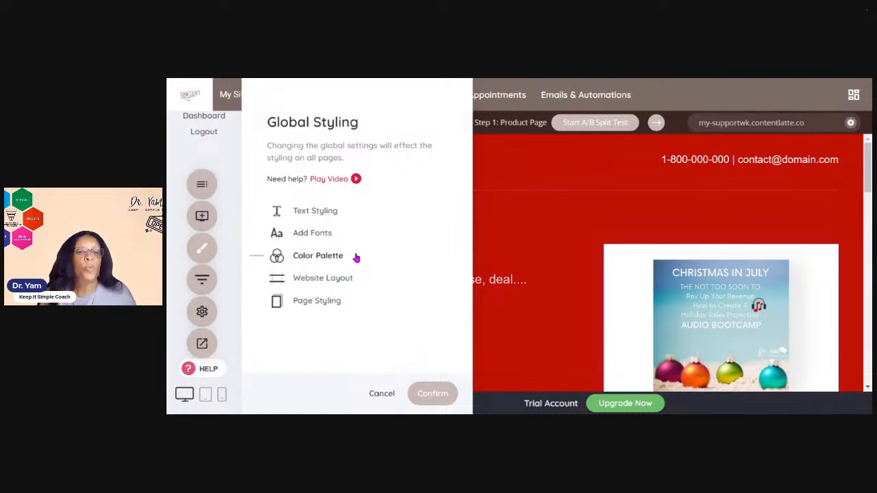
pyautogui.click(312, 266)
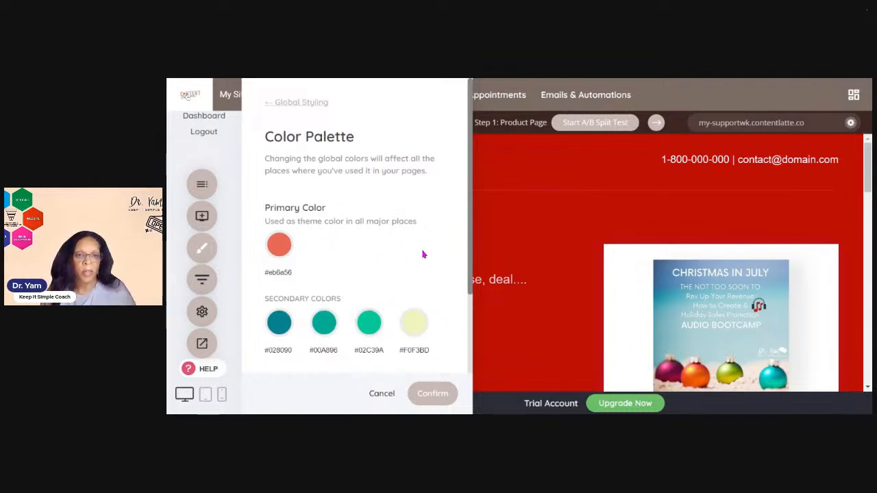
pyautogui.scroll(-3, 423, 255)
pyautogui.scroll(3, 422, 261)
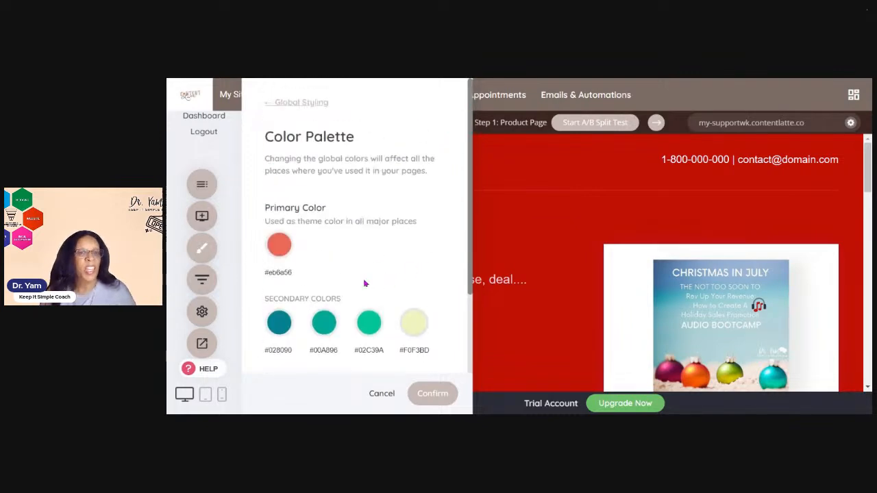
pyautogui.click(380, 396)
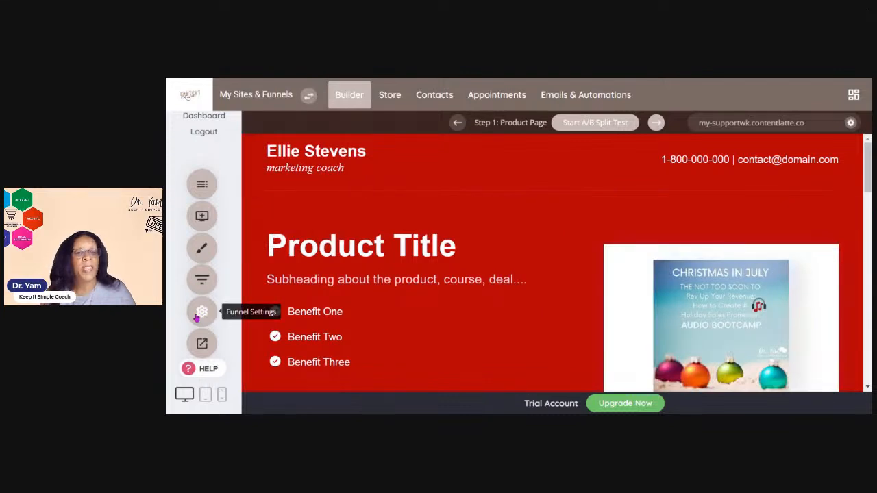
# View the funnel's general settings and the page's SEO info, and close them without saving.
pyautogui.click(200, 313)
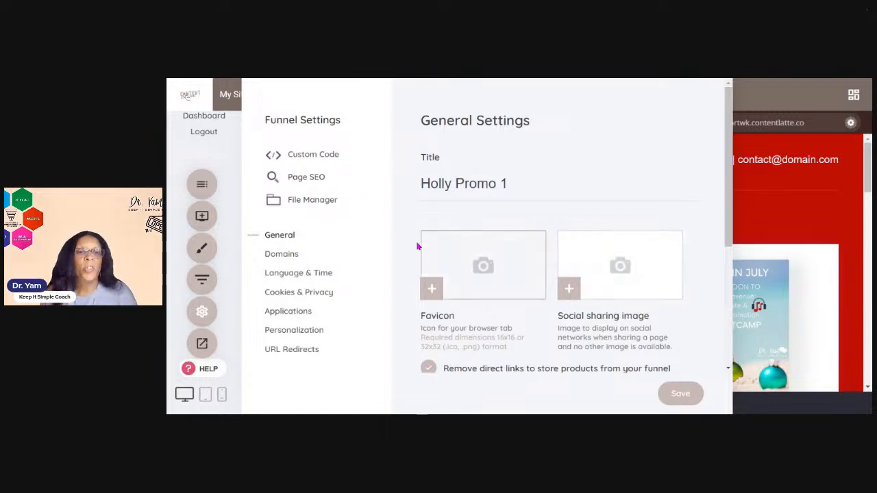
pyautogui.click(315, 181)
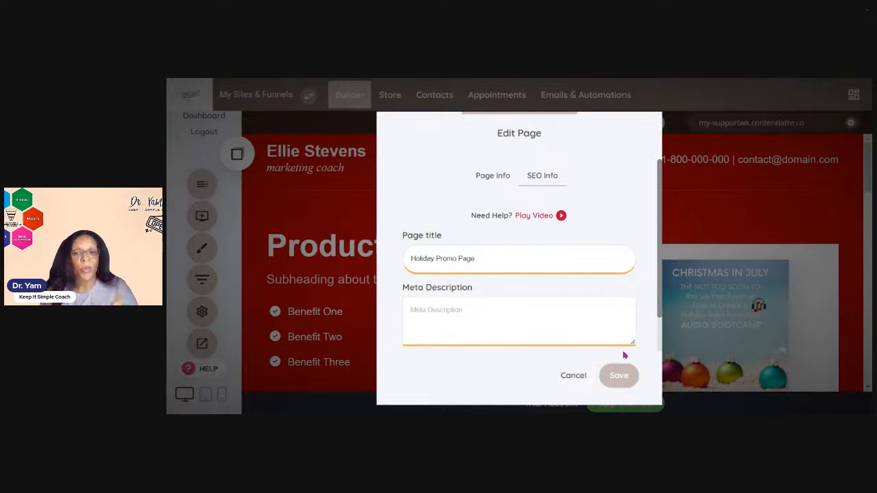
pyautogui.click(582, 381)
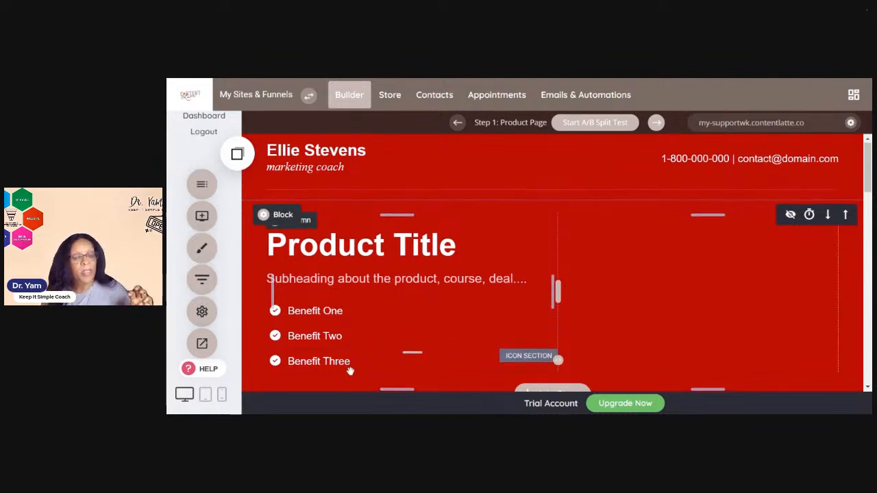
# Review the Product Page down to the client testimonial and view the image settings of the testimonial photo.
pyautogui.scroll(-3, 350, 370)
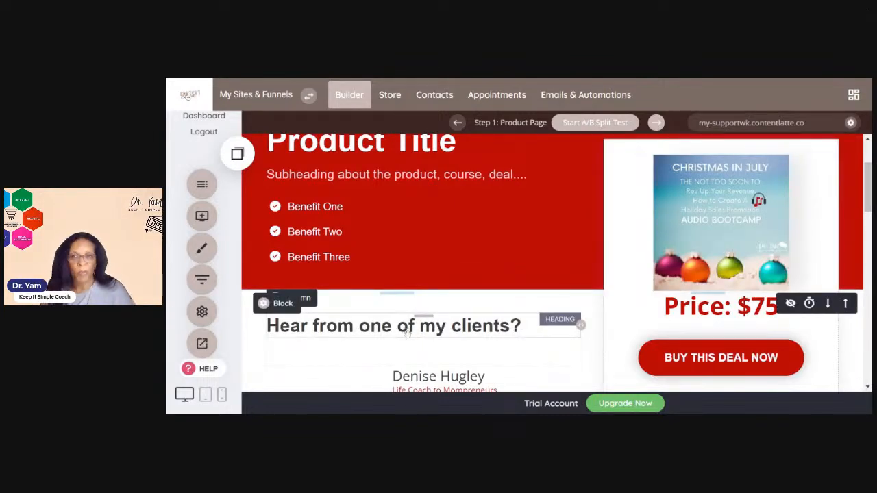
pyautogui.scroll(-2, 409, 329)
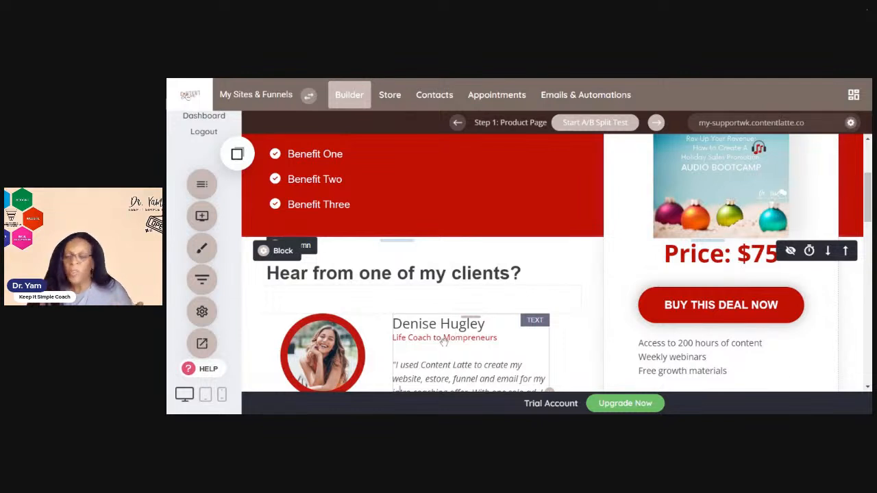
pyautogui.scroll(-4, 513, 319)
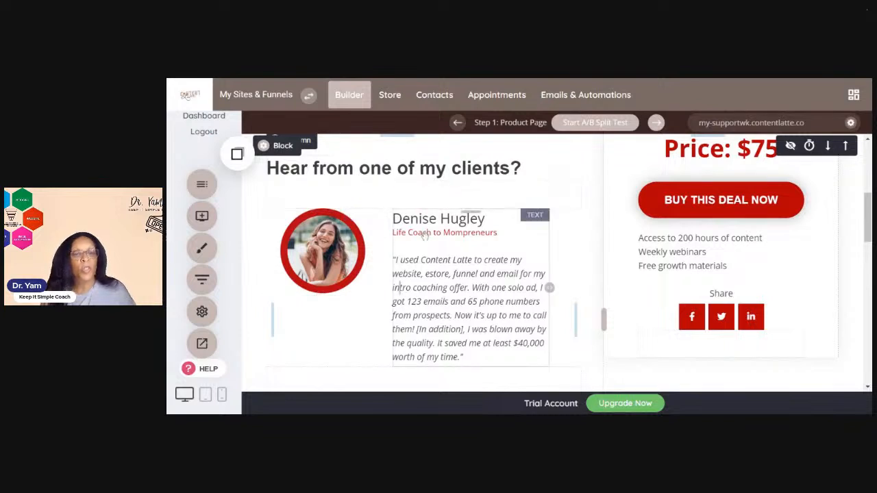
pyautogui.scroll(3, 376, 274)
pyautogui.scroll(-2, 377, 280)
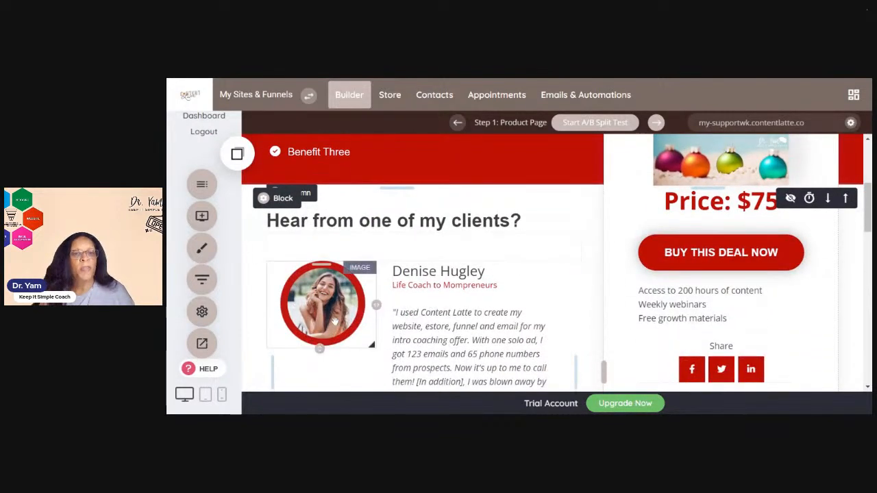
pyautogui.click(333, 316)
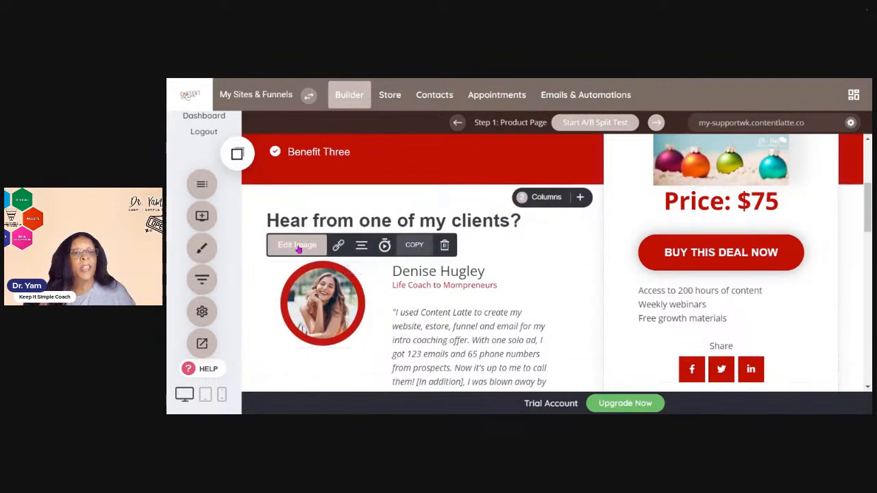
pyautogui.click(297, 246)
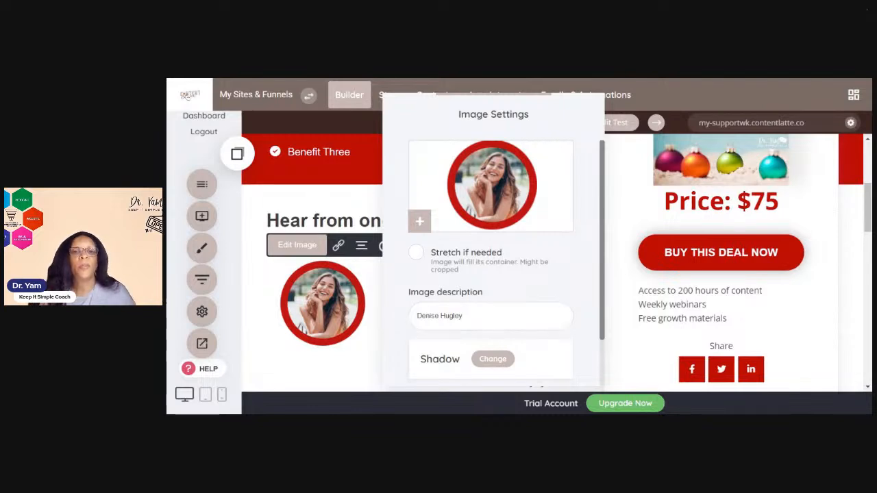
pyautogui.click(365, 270)
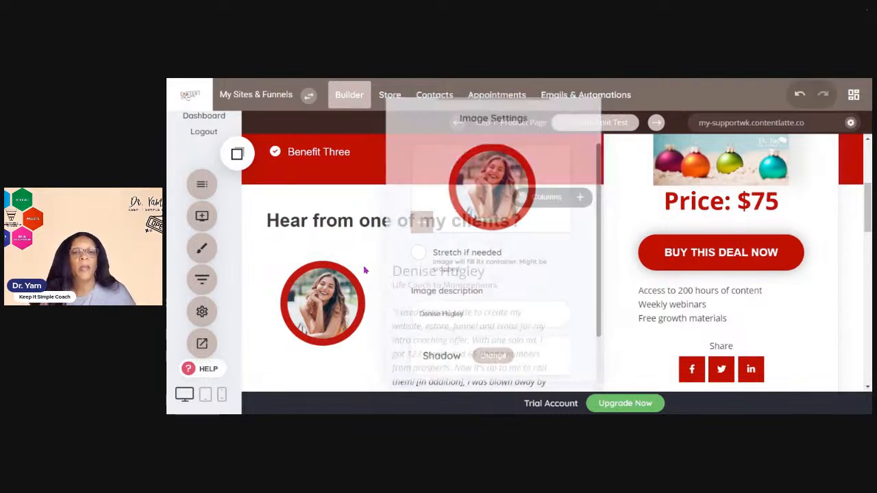
# Move Facebook to the end of the networks in the Product Page's share icons by removing it and adding it again.
pyautogui.scroll(-3, 496, 261)
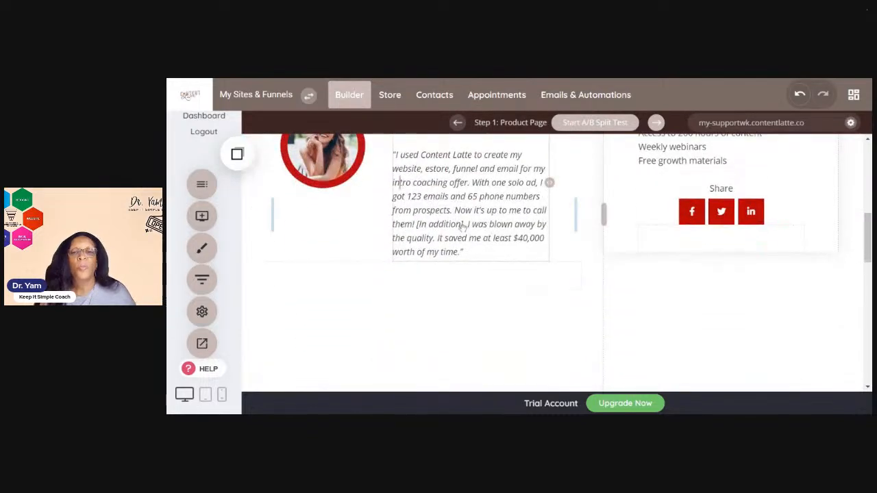
pyautogui.scroll(4, 498, 247)
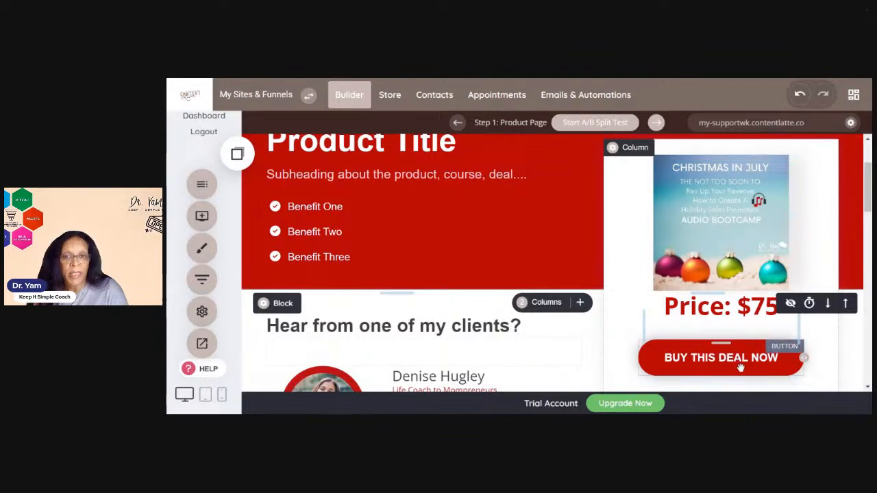
pyautogui.scroll(-3, 740, 368)
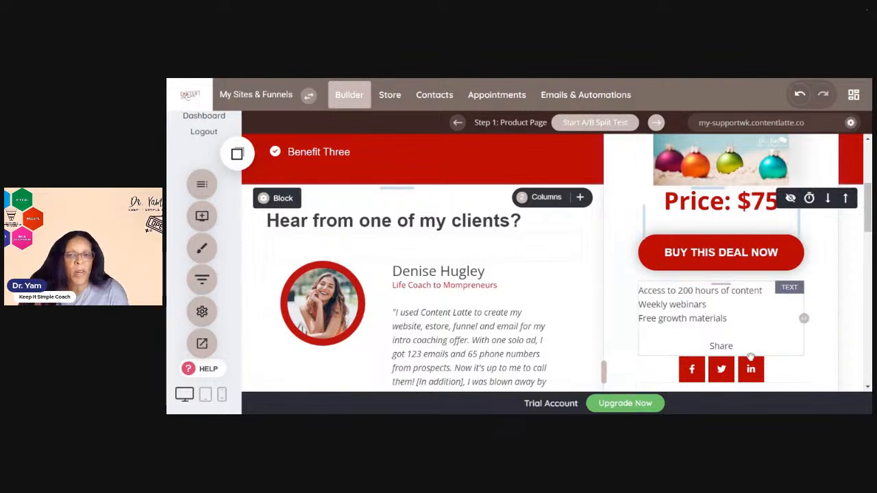
pyautogui.scroll(-3, 751, 353)
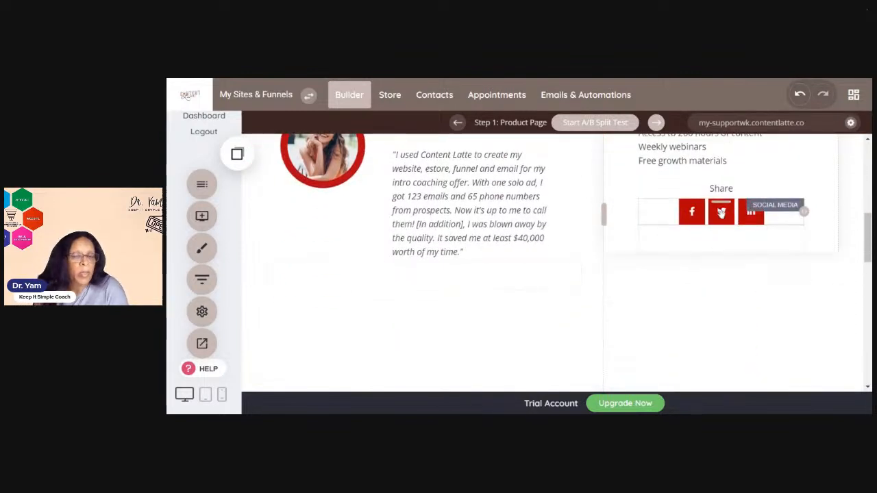
pyautogui.click(671, 210)
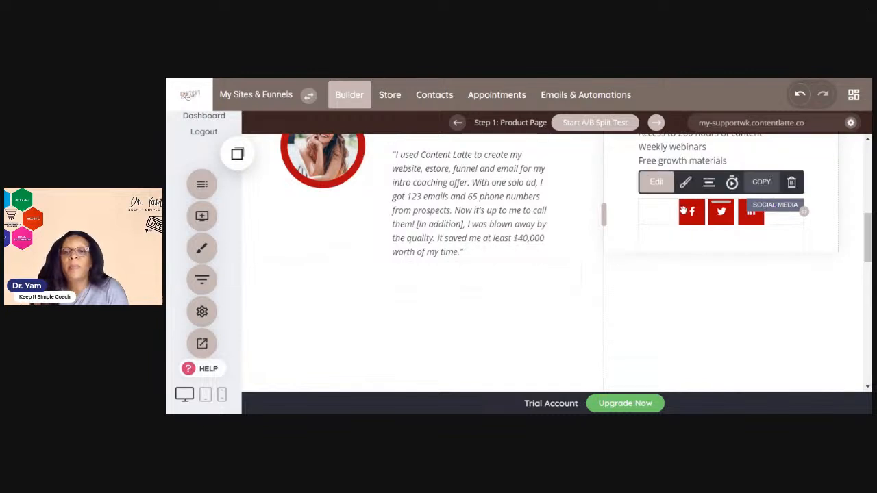
pyautogui.click(656, 182)
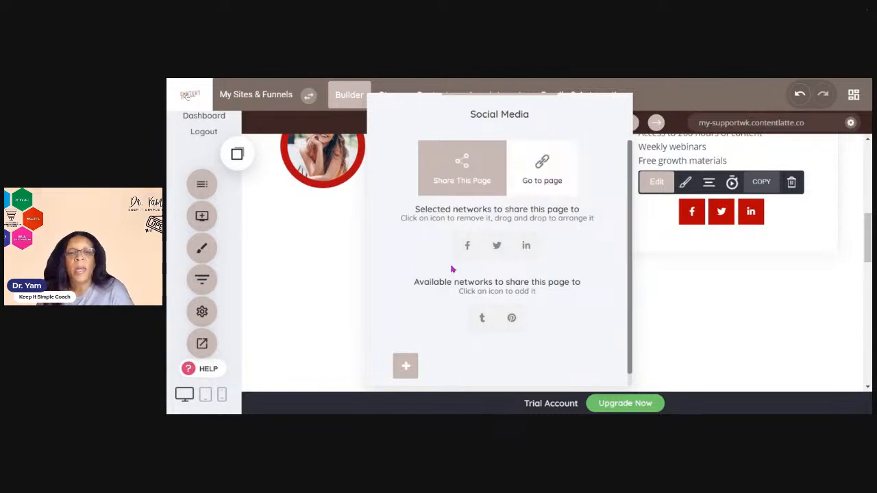
pyautogui.click(465, 246)
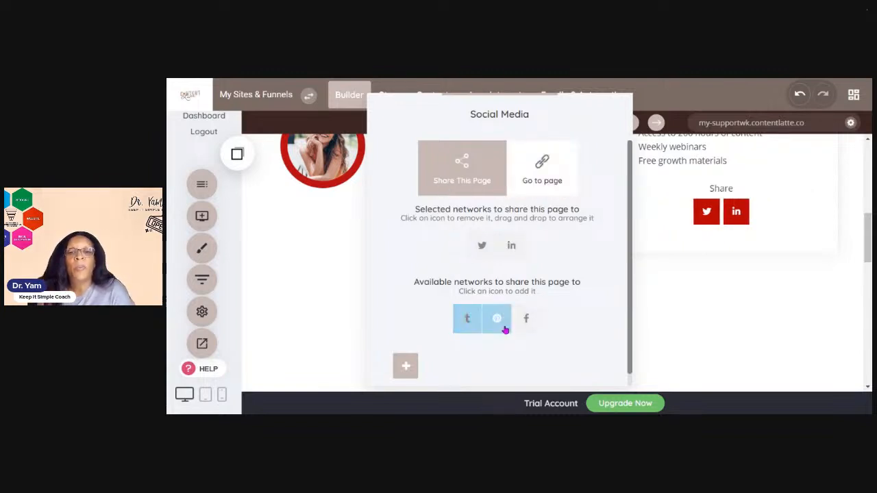
pyautogui.click(526, 318)
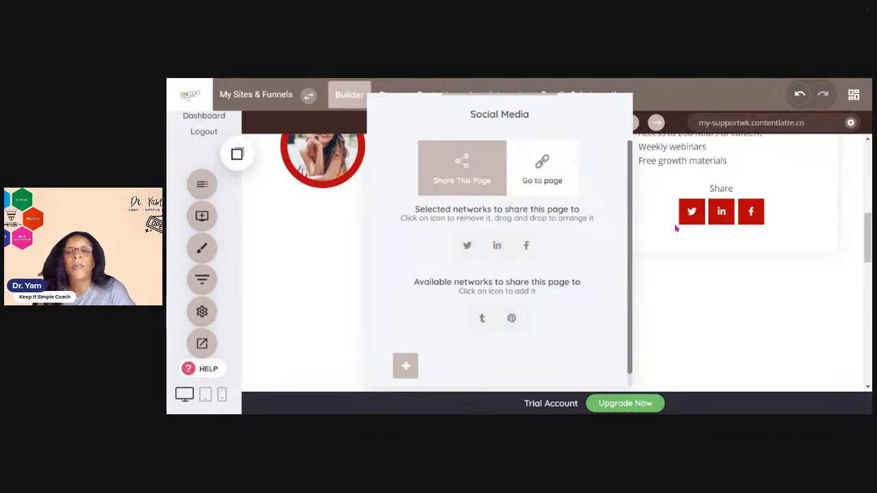
pyautogui.scroll(-1, 543, 311)
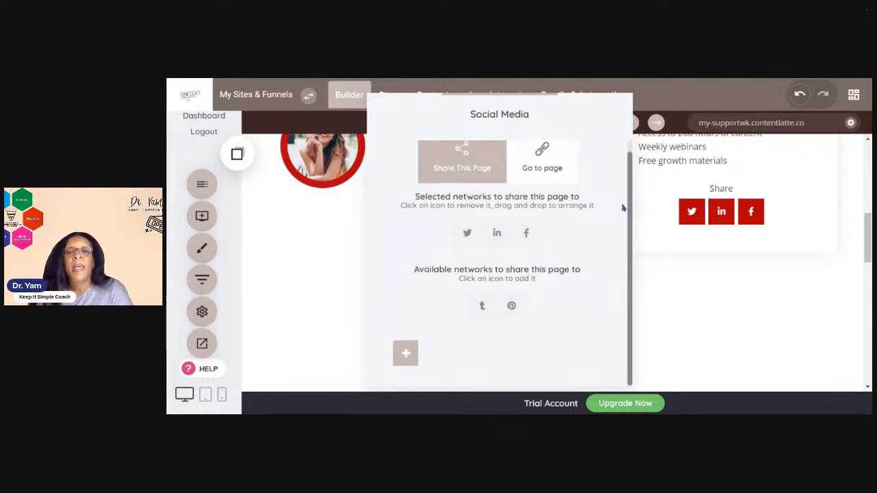
pyautogui.click(644, 217)
# View the share icons' available networks and their styling options, and close both without changes.
pyautogui.click(693, 215)
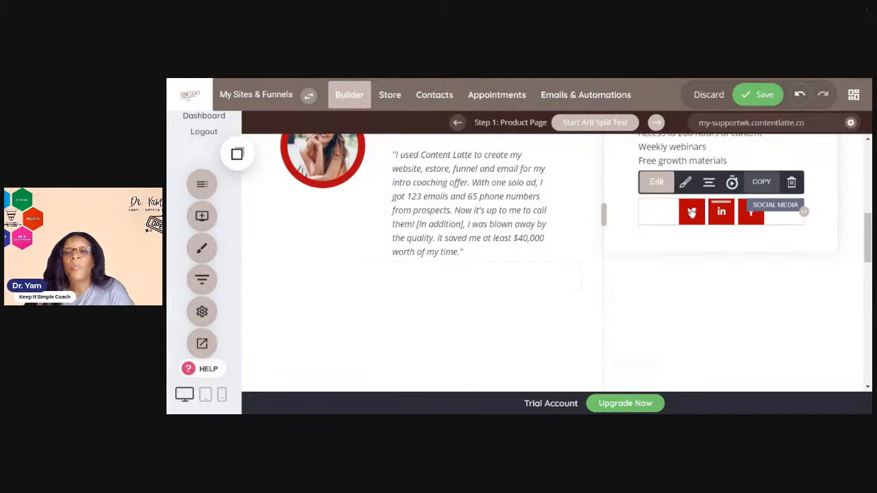
pyautogui.click(661, 183)
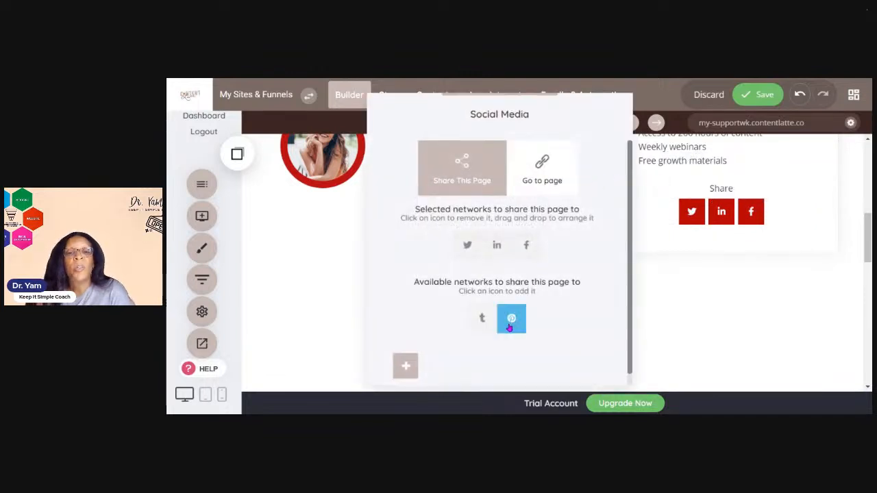
pyautogui.scroll(-1, 530, 334)
pyautogui.click(656, 251)
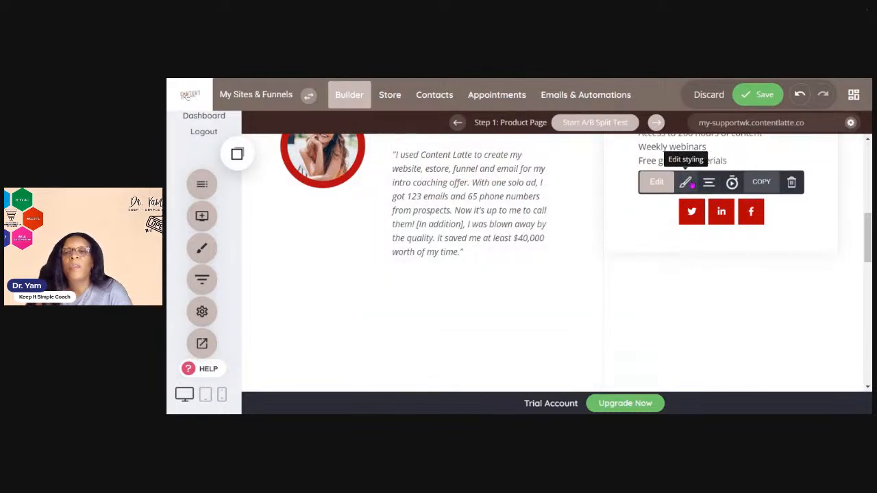
pyautogui.click(685, 182)
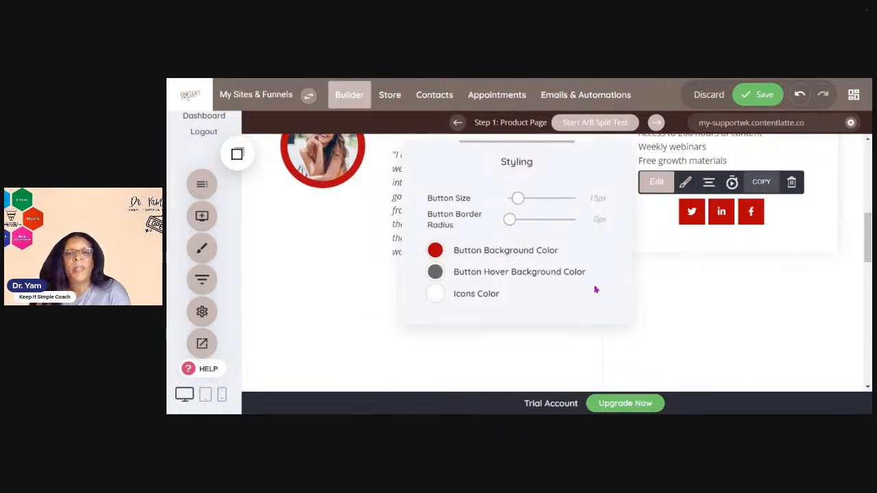
pyautogui.click(675, 265)
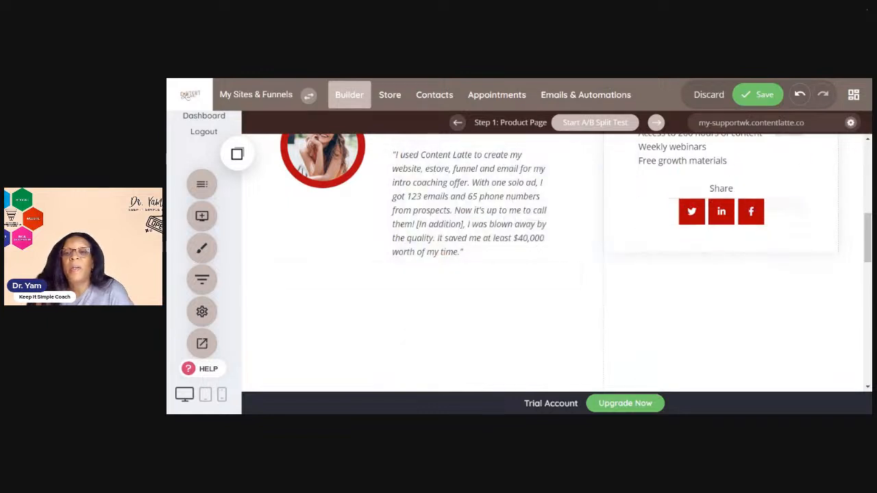
# View the Go to page links of the social media icons and return them to Share This Page.
pyautogui.scroll(3, 758, 191)
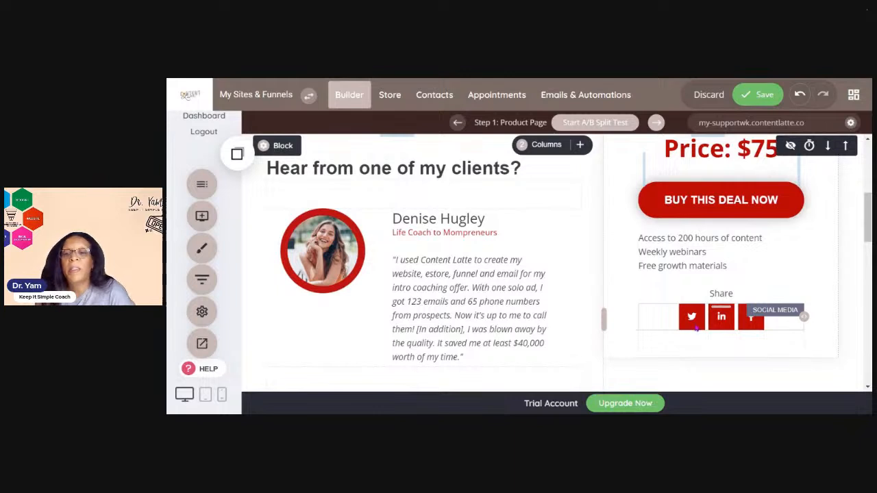
pyautogui.click(696, 329)
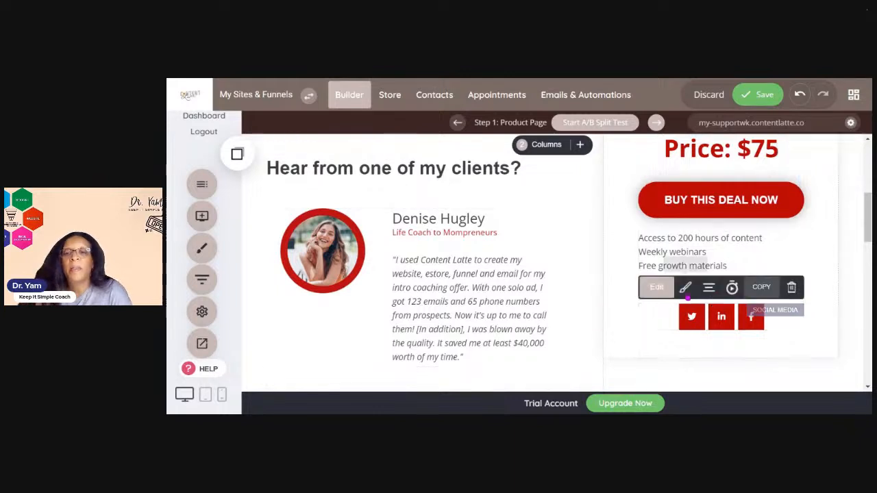
pyautogui.click(653, 287)
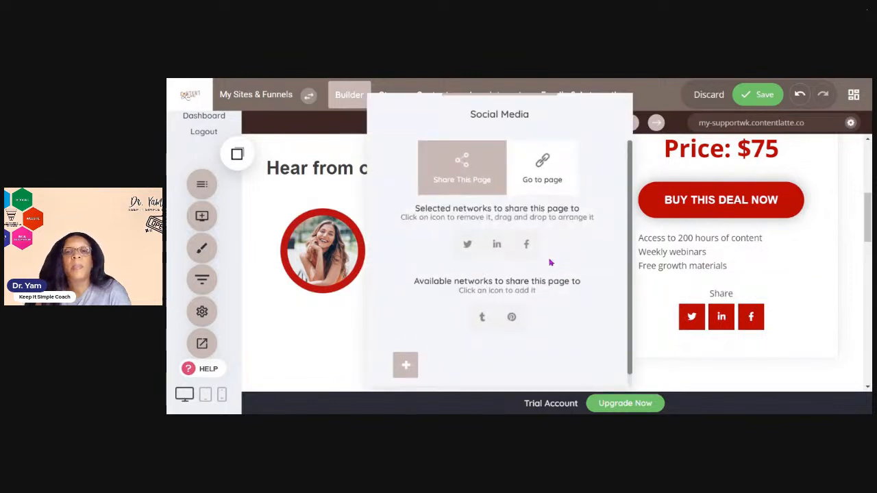
pyautogui.click(541, 160)
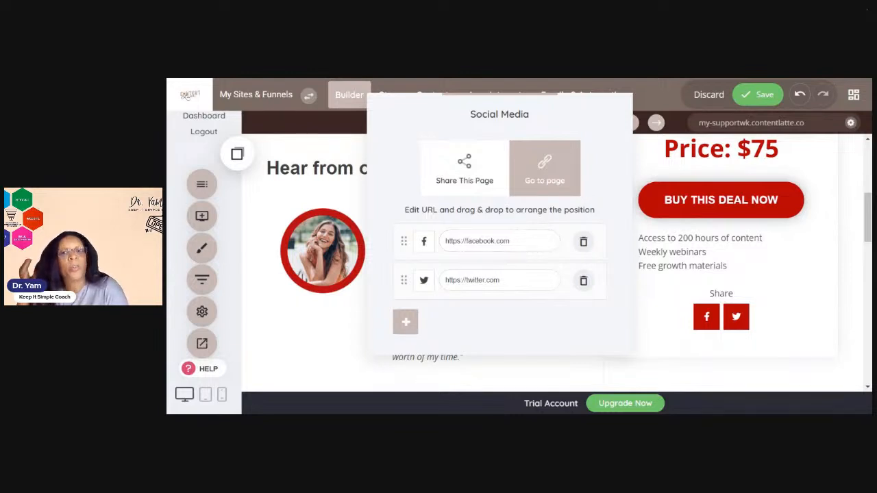
pyautogui.click(457, 173)
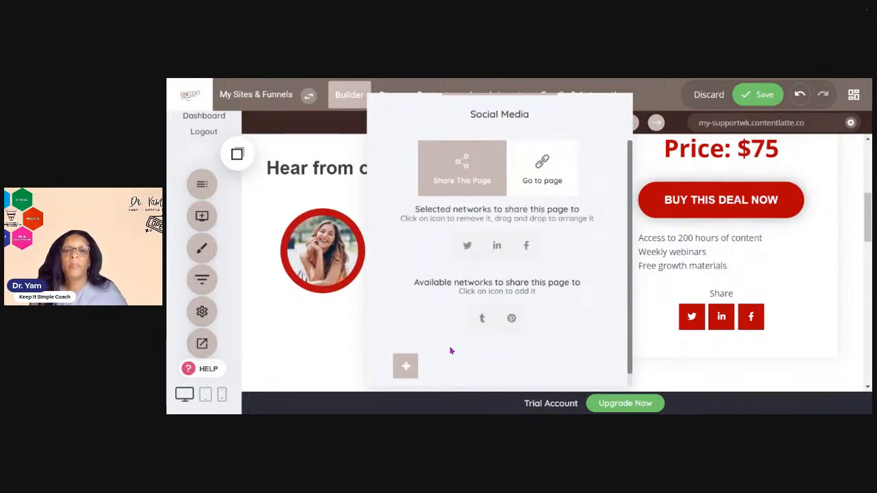
# Start adding another social network to the share icons and choose the Instagram icon found by searching "instagra".
pyautogui.click(406, 368)
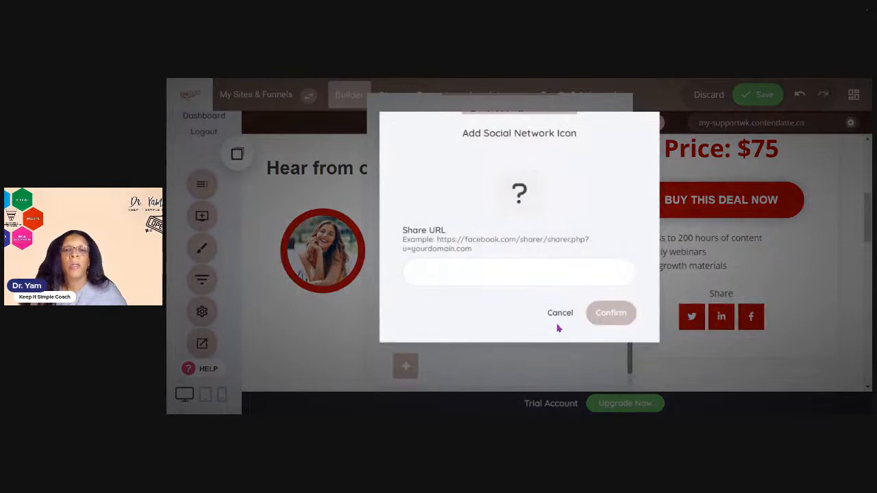
pyautogui.click(520, 195)
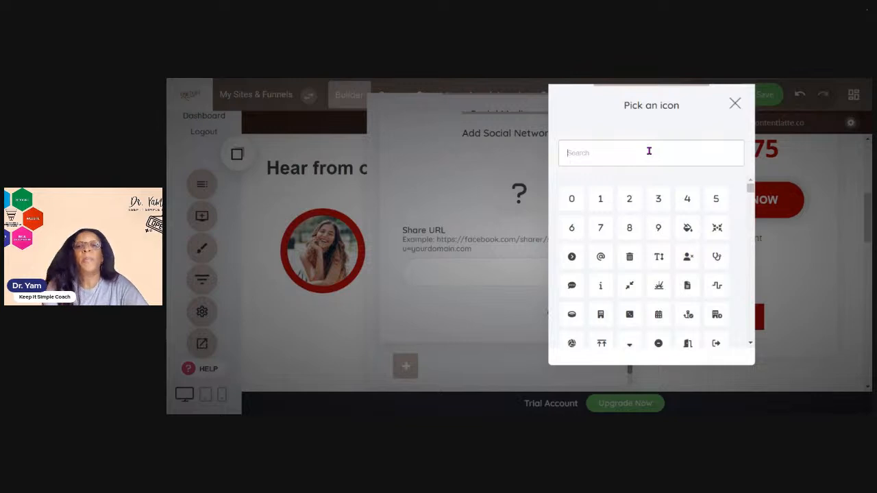
pyautogui.write('instagr')
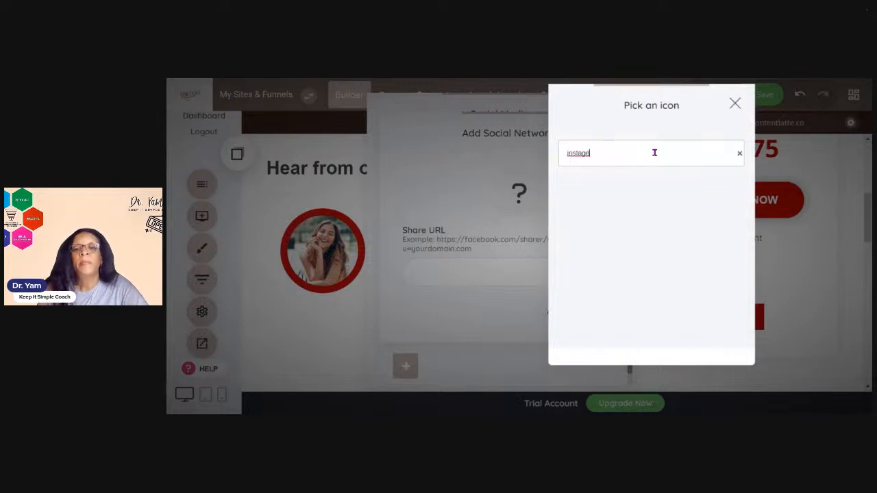
pyautogui.write('a')
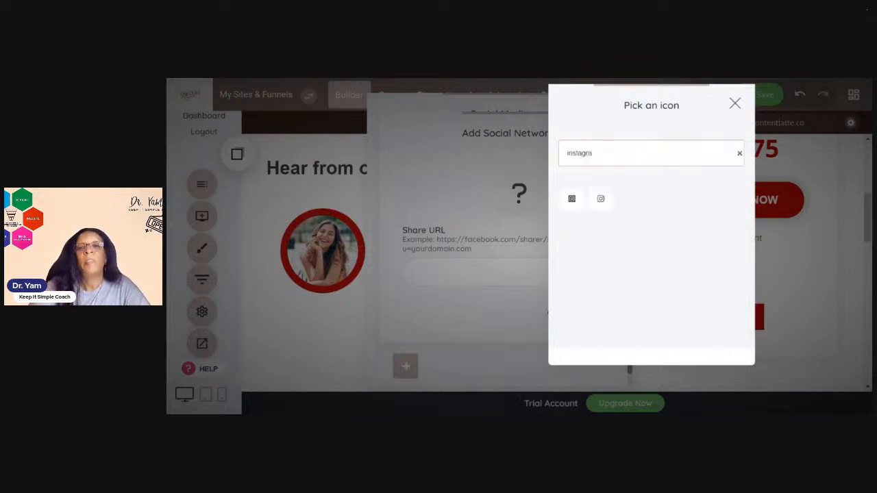
pyautogui.click(601, 200)
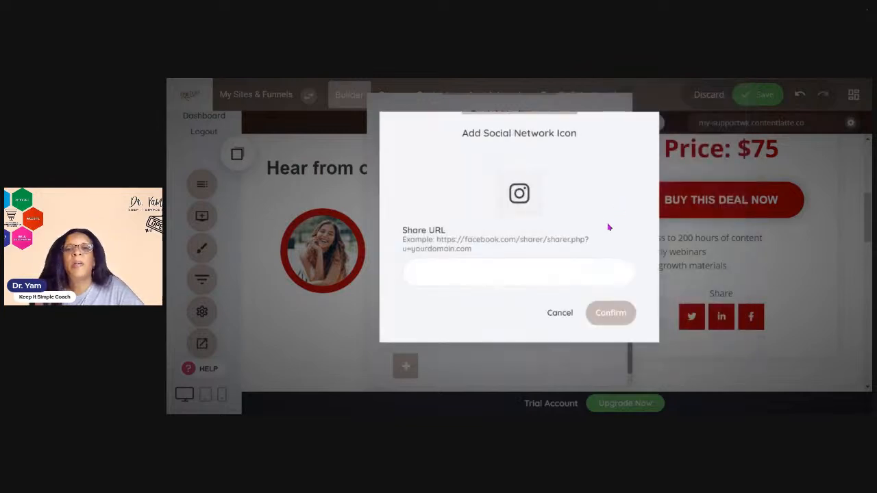
# Enter the bloggingconcentrated.com affiliate link as the Instagram icon's Share URL, add the icon and close the social media settings.
pyautogui.click(448, 275)
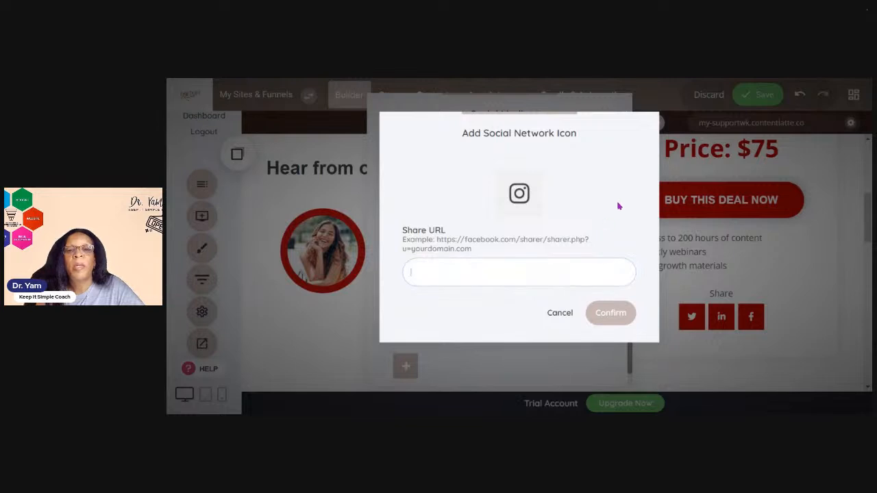
pyautogui.click(609, 317)
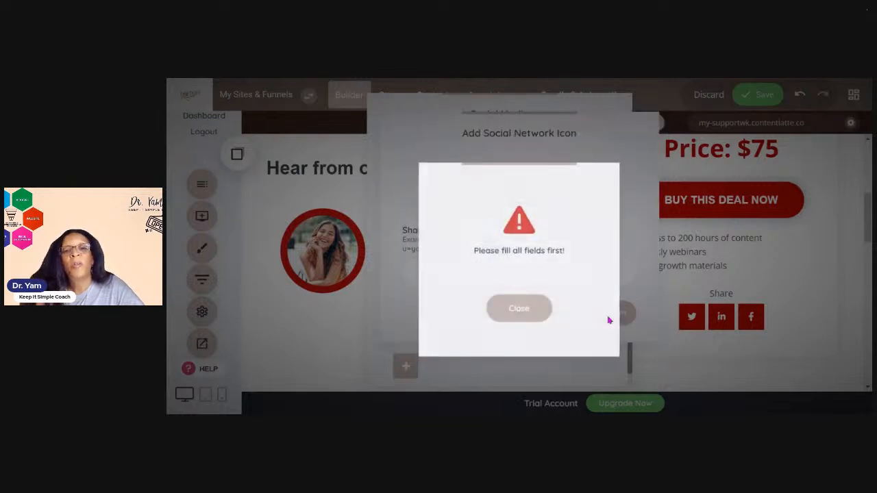
pyautogui.click(519, 313)
pyautogui.write('https://bloggingconcentrated.com/members/aff/go/cyberyam?i=88')
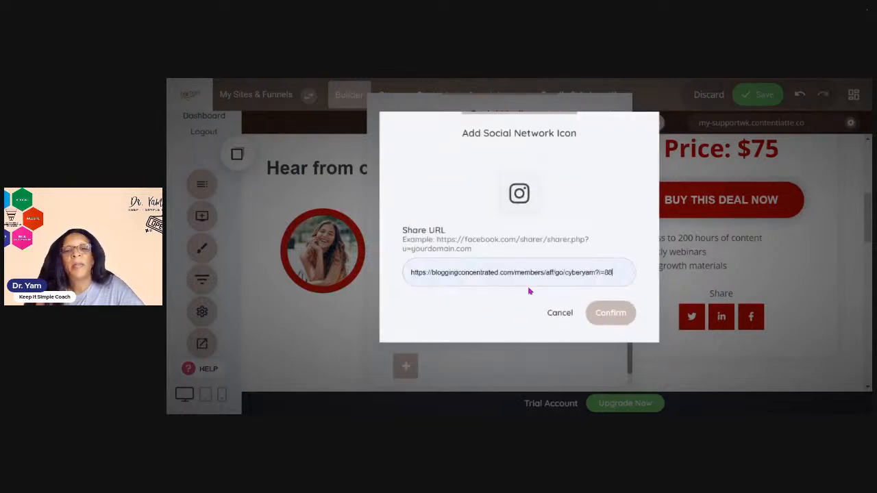
pyautogui.click(608, 317)
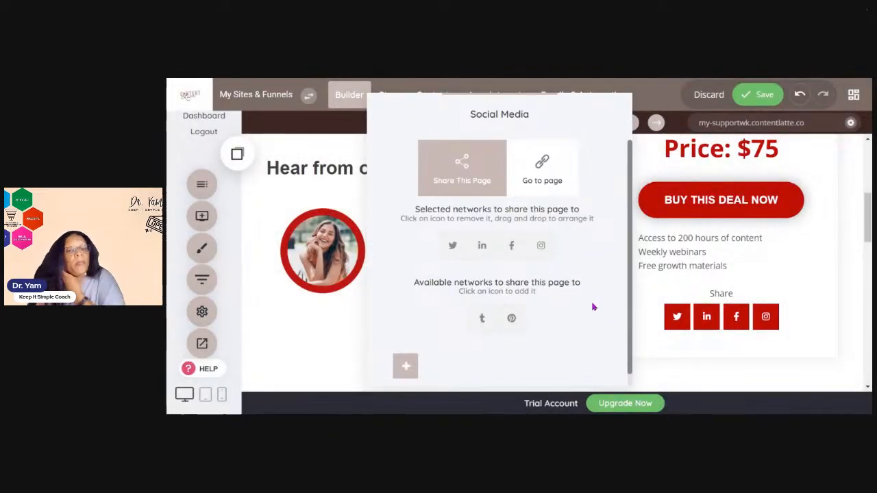
pyautogui.click(824, 263)
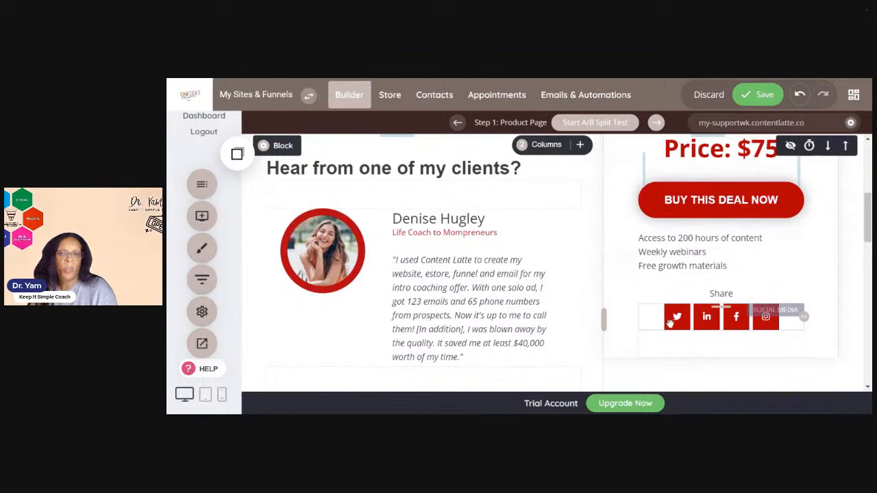
# Look through the remaining sections of the product page, from the client testimonial to the footer.
pyautogui.scroll(-3, 439, 253)
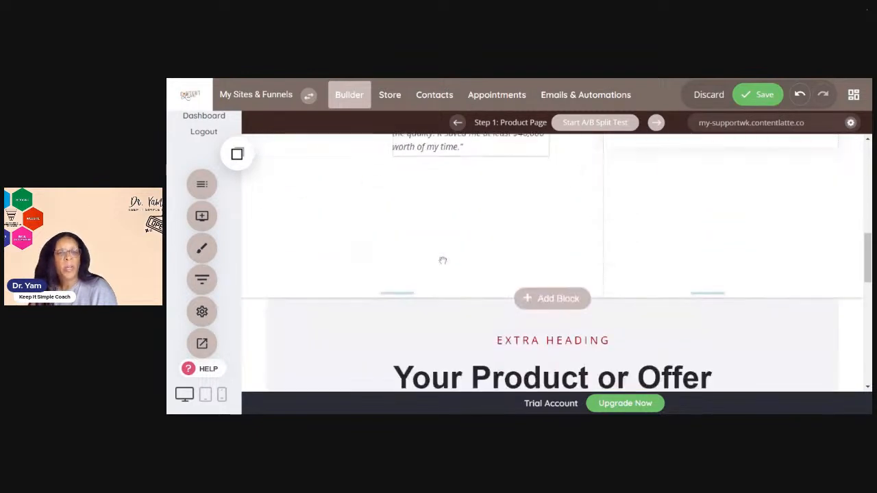
pyautogui.scroll(-2, 463, 240)
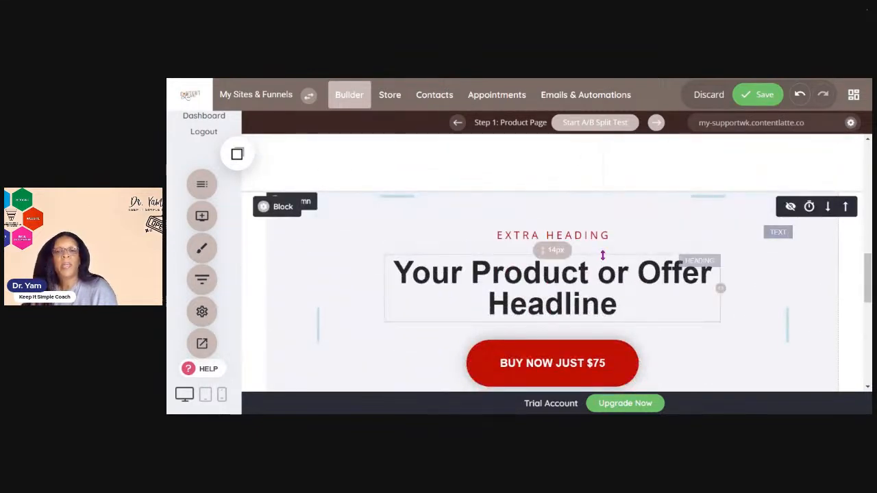
pyautogui.scroll(-3, 598, 226)
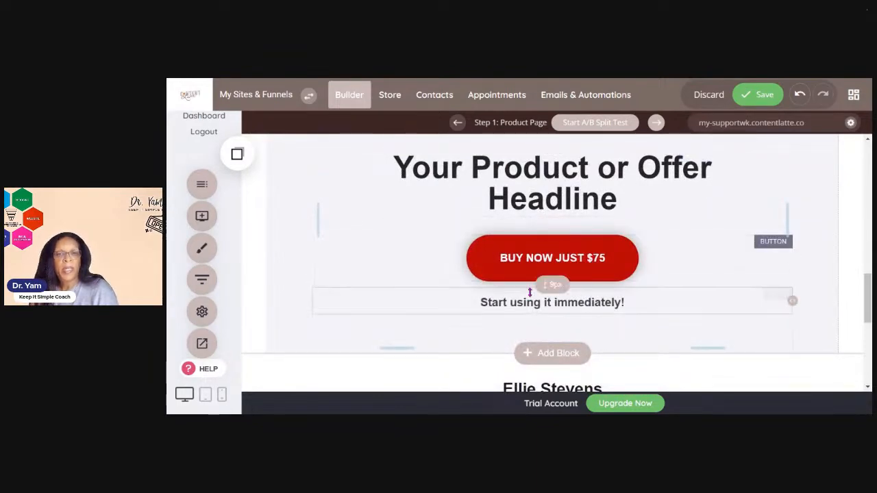
pyautogui.scroll(-3, 647, 315)
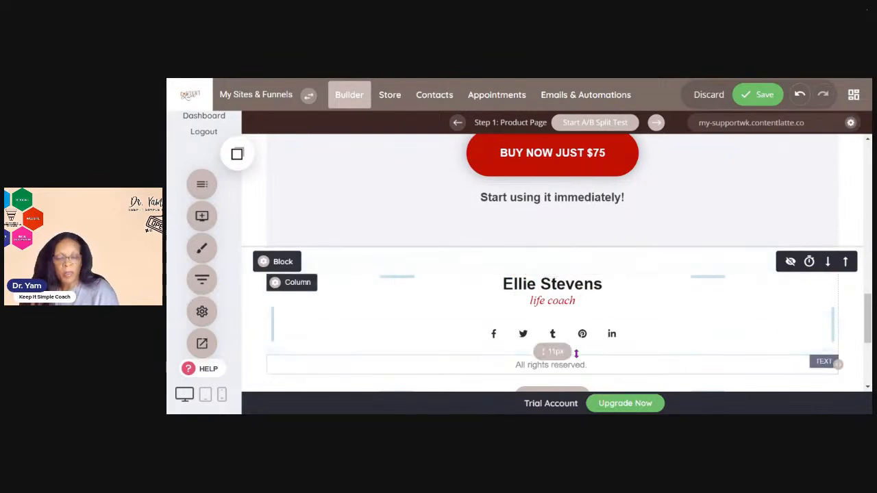
pyautogui.scroll(15, 630, 335)
pyautogui.scroll(2, 631, 336)
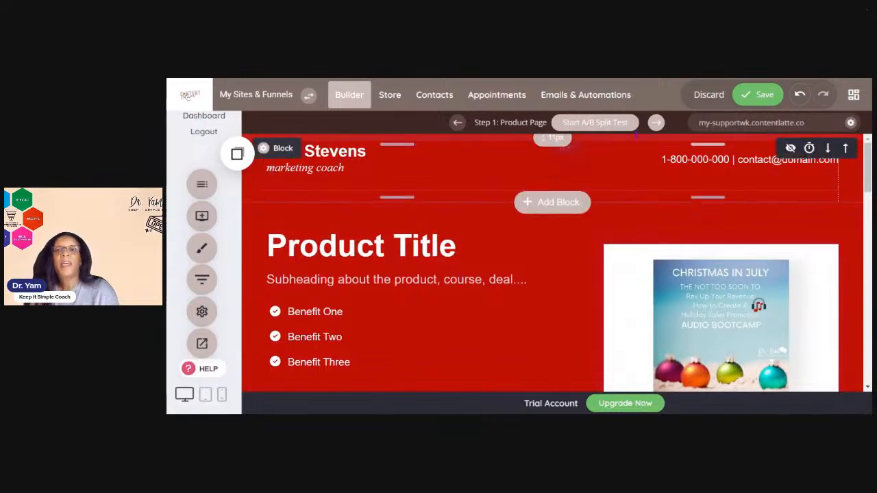
# Try to go to the next funnel step, choose to stay on the product page, and save its changes.
pyautogui.click(656, 123)
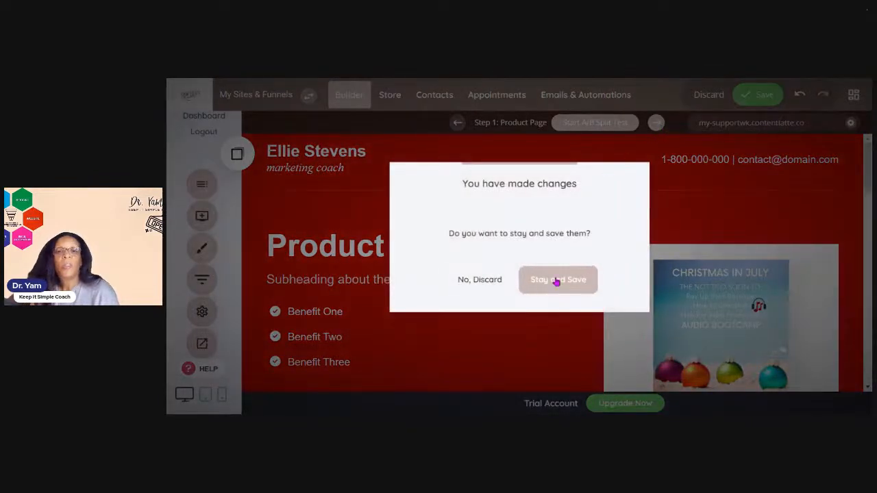
pyautogui.click(537, 290)
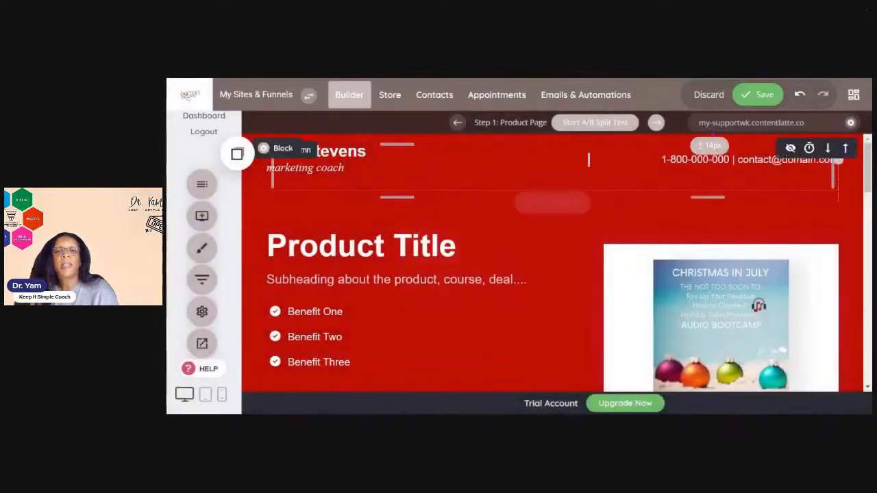
pyautogui.click(754, 95)
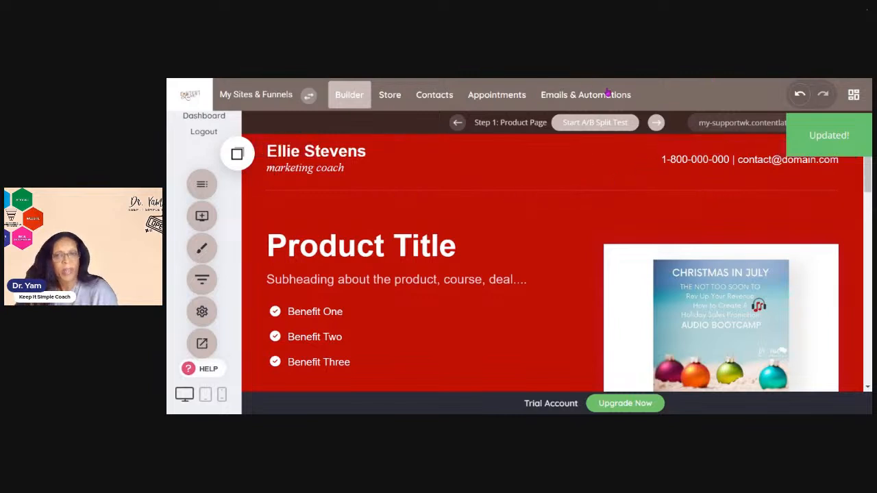
# Go to Step 2: Checkout and examine its heading and the customer information and billing address form.
pyautogui.click(656, 123)
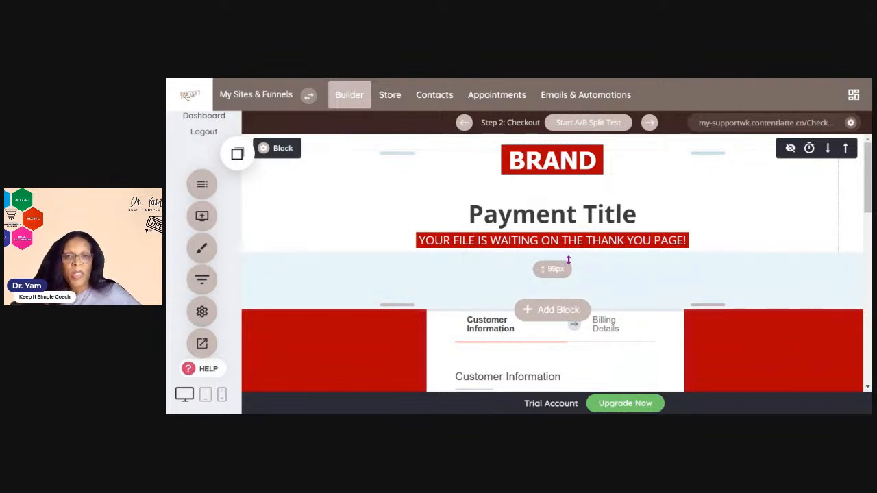
pyautogui.scroll(-3, 612, 274)
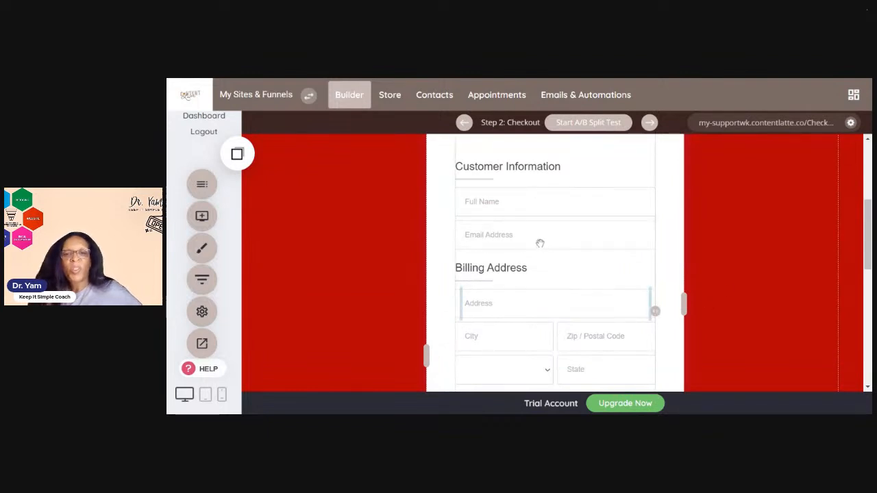
pyautogui.scroll(-3, 541, 244)
pyautogui.scroll(4, 538, 250)
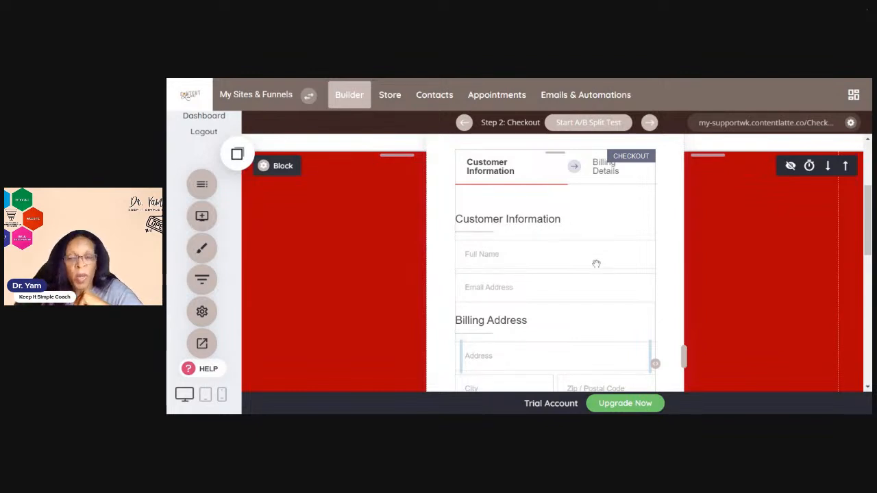
# Try pale yellow F0F3BD and then red B8312F as the background color of the block behind the checkout form.
pyautogui.click(263, 169)
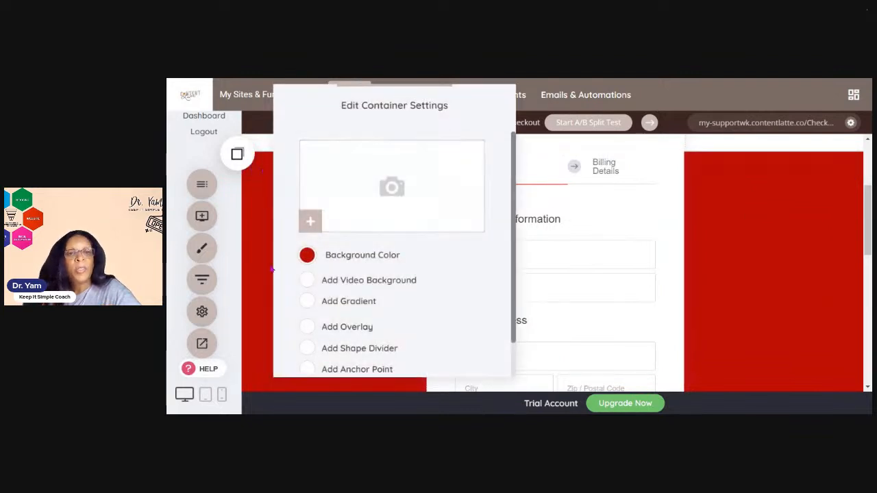
pyautogui.click(307, 257)
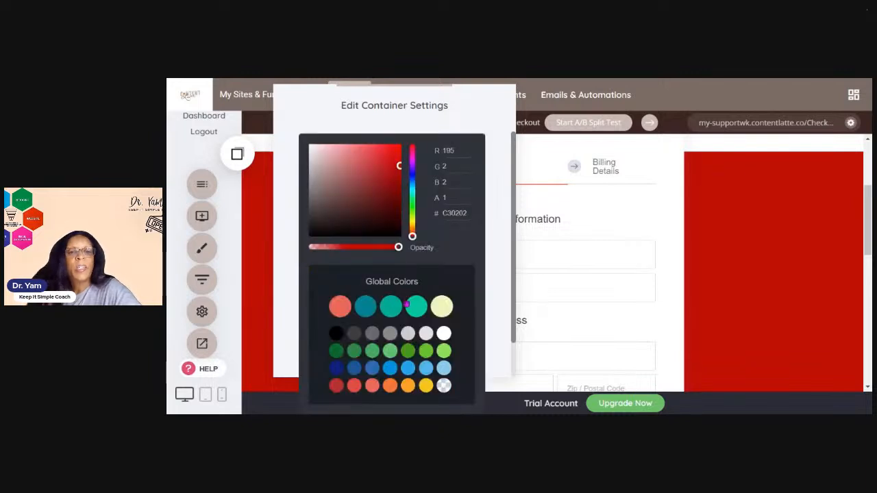
pyautogui.click(441, 307)
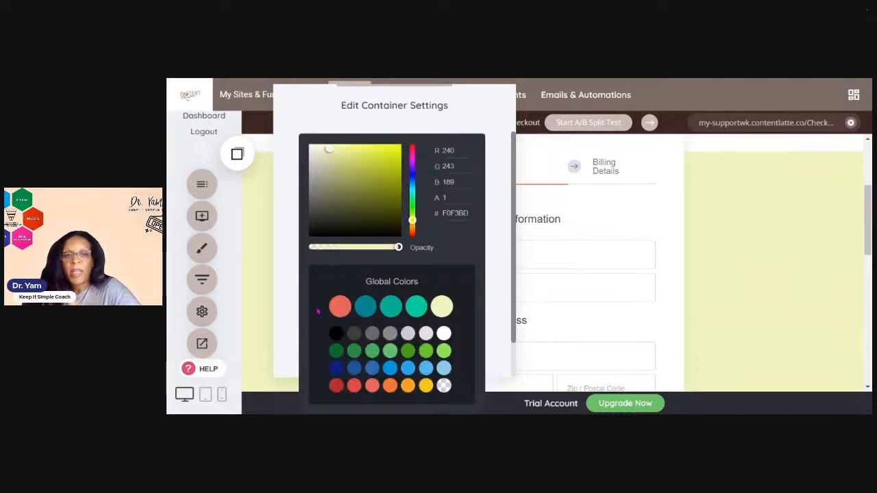
pyautogui.click(335, 388)
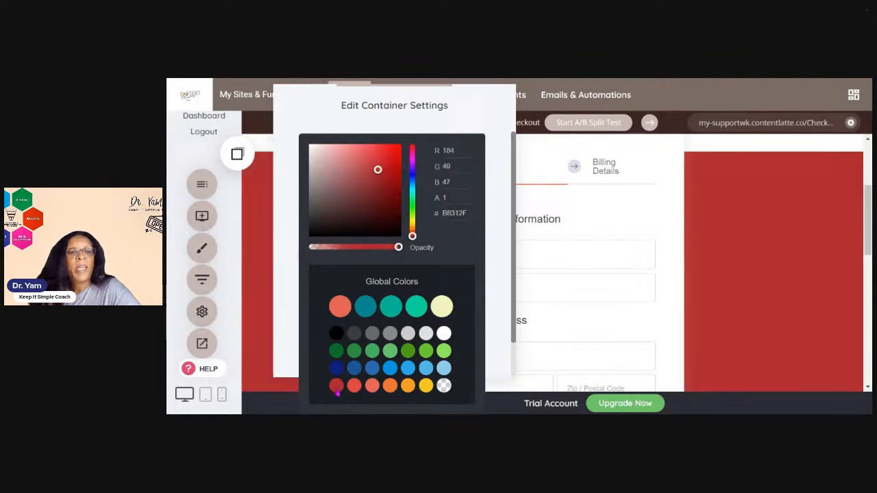
pyautogui.click(489, 249)
pyautogui.scroll(-1, 473, 261)
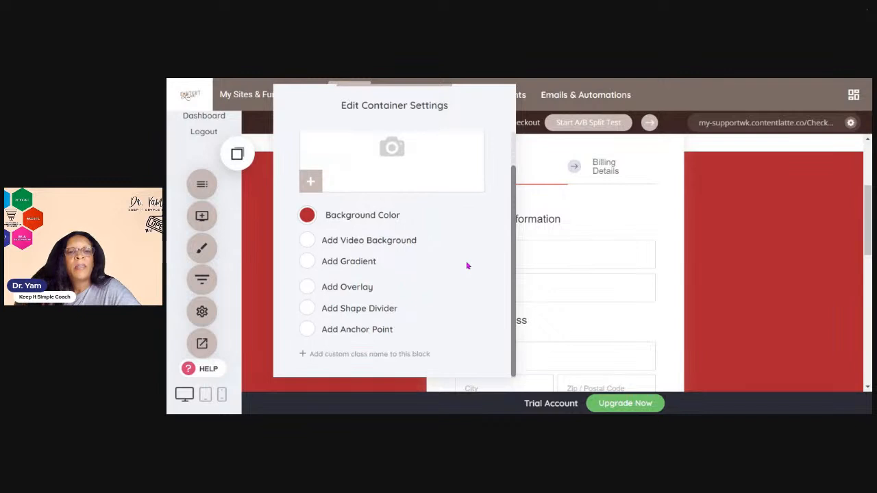
pyautogui.click(713, 201)
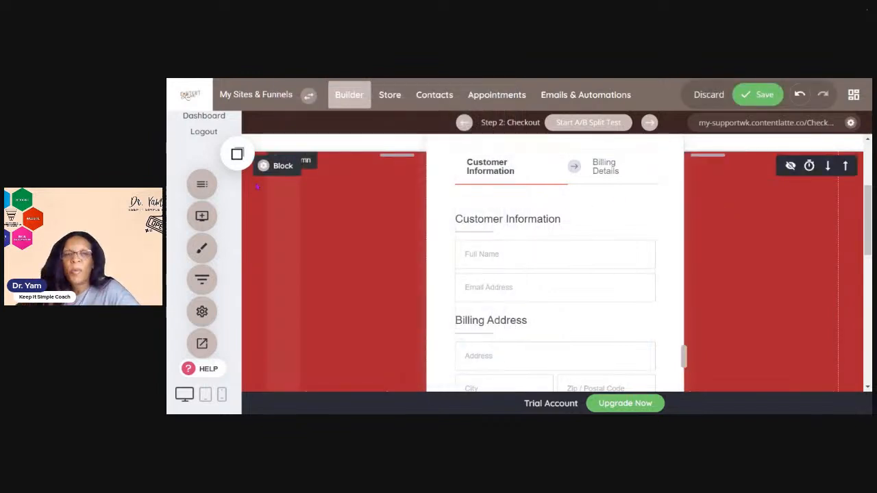
# Set the background color of the block behind the checkout form to dark green and save the checkout page.
pyautogui.click(286, 201)
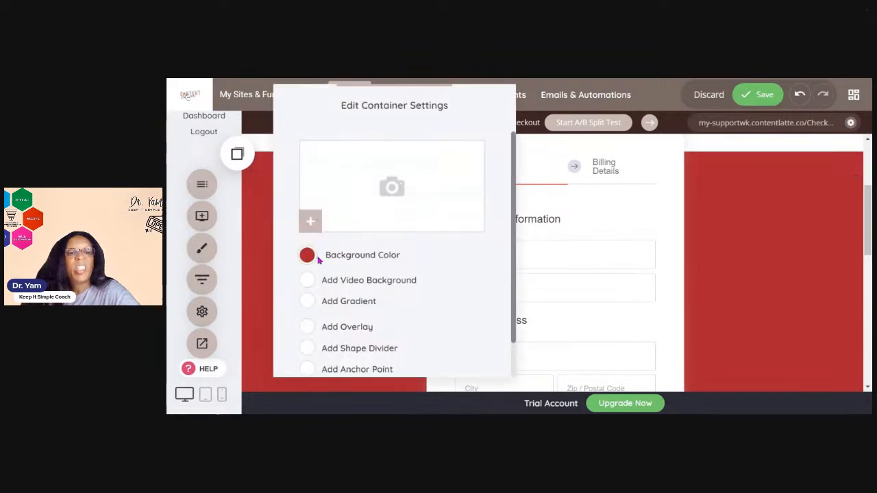
pyautogui.click(308, 256)
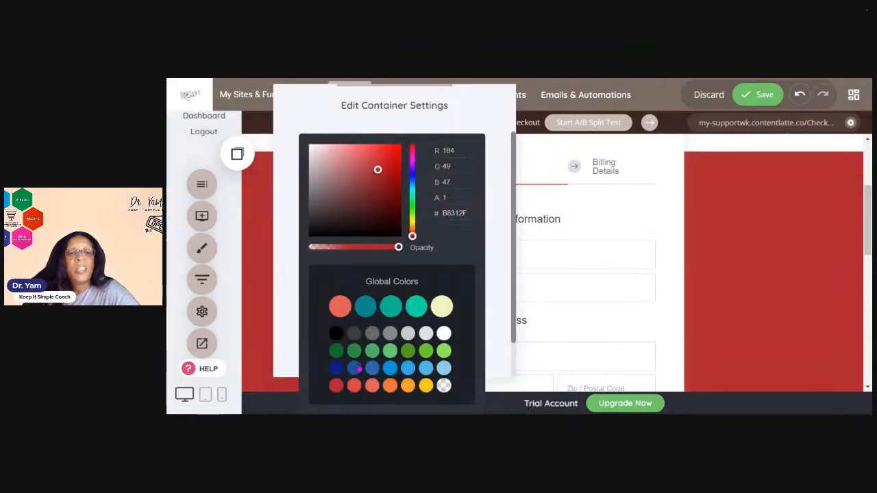
pyautogui.click(336, 352)
pyautogui.click(570, 214)
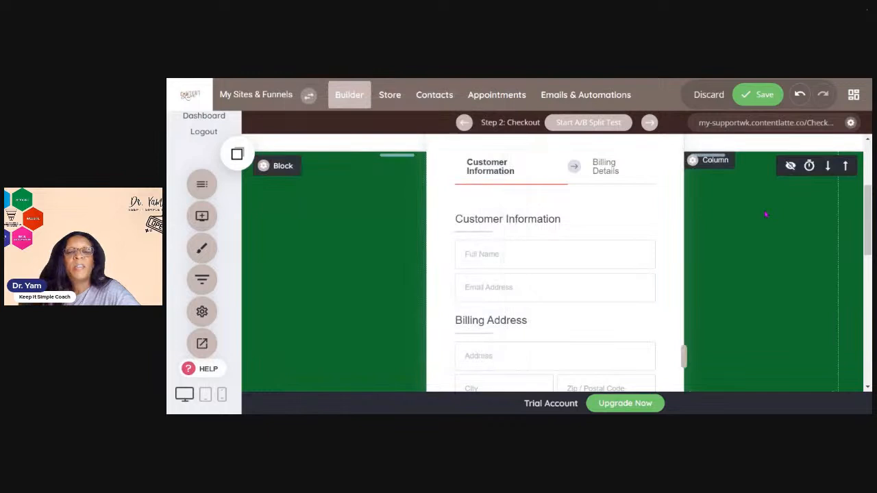
pyautogui.scroll(3, 703, 252)
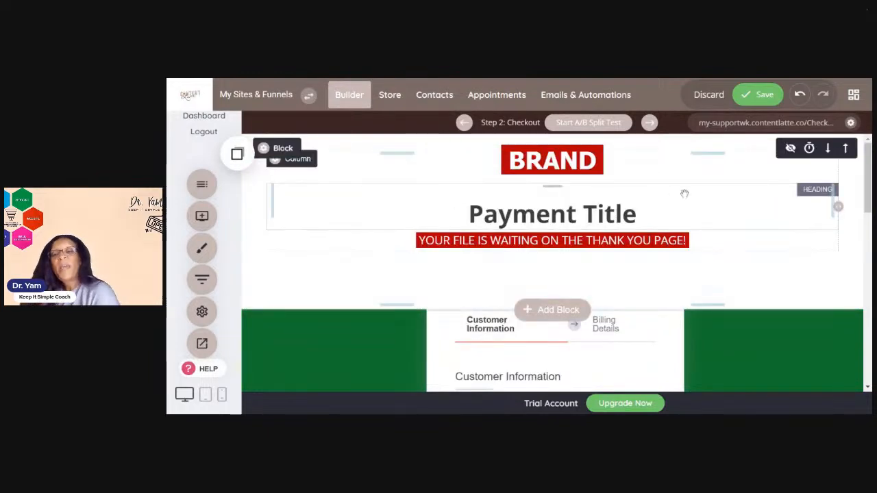
pyautogui.click(760, 94)
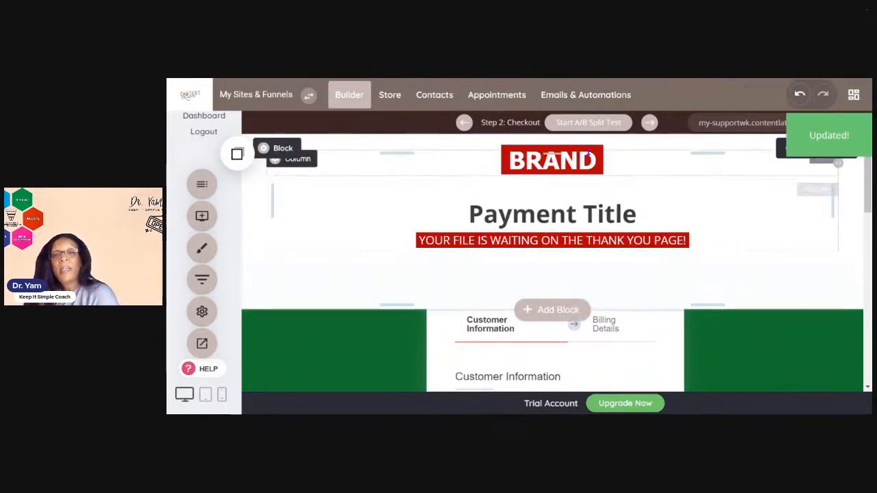
# Go to Step 3: Thank You and examine the page from its header through the audio course image to the footer.
pyautogui.click(648, 124)
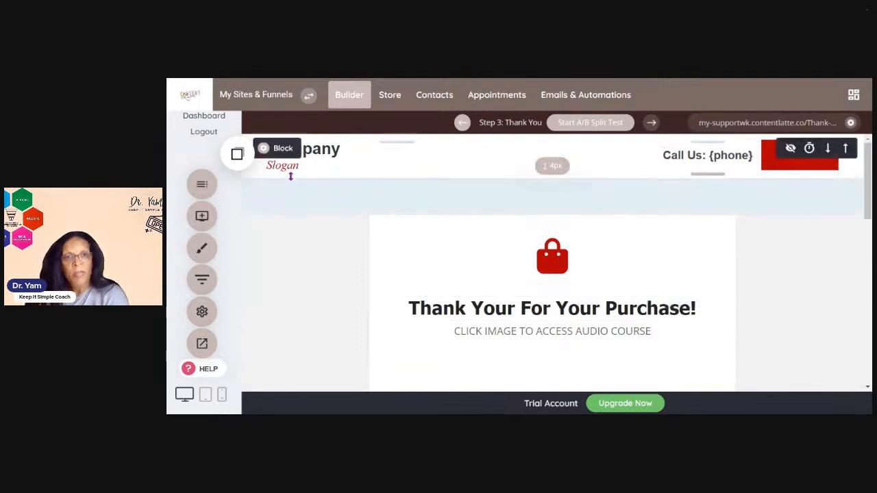
pyautogui.scroll(-2, 631, 277)
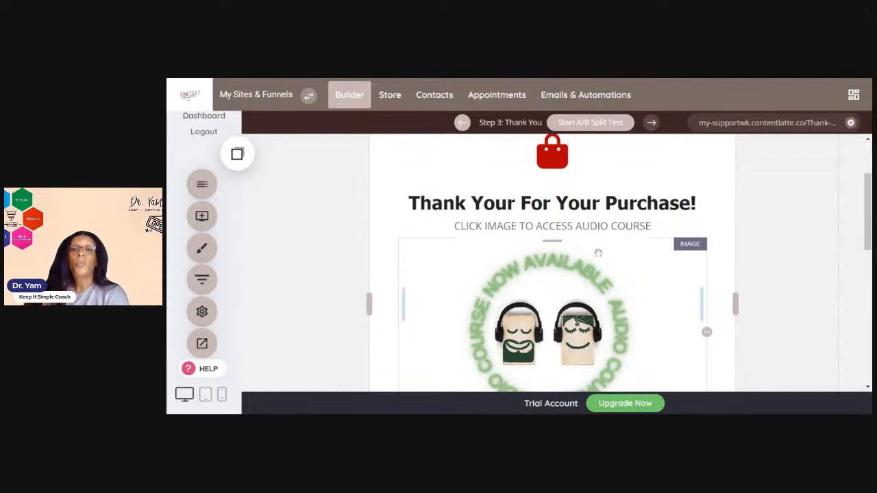
pyautogui.scroll(-5, 603, 249)
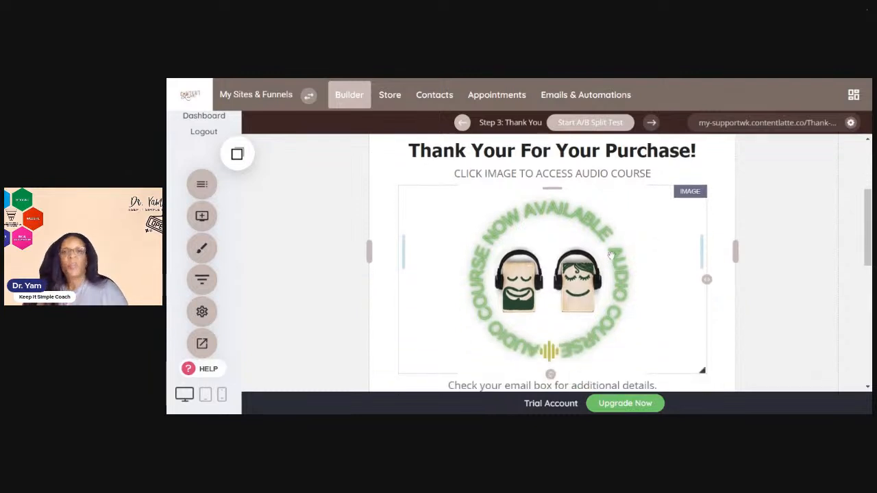
pyautogui.scroll(4, 618, 259)
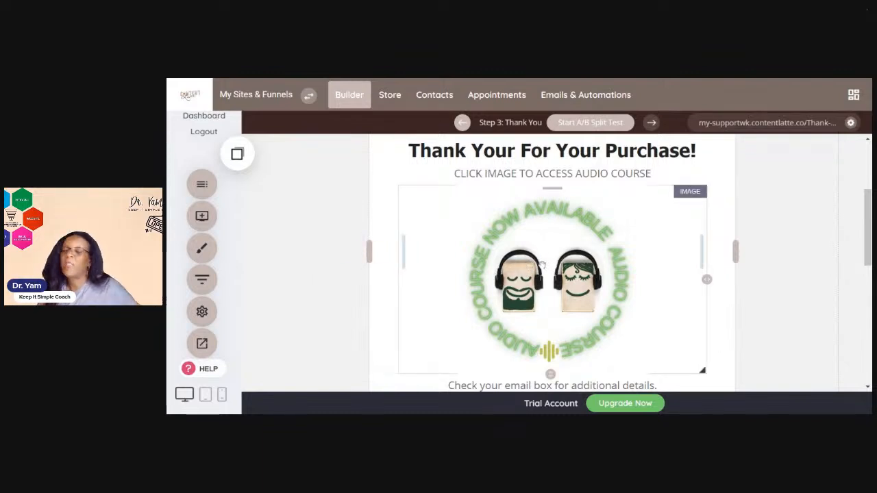
pyautogui.scroll(-3, 552, 259)
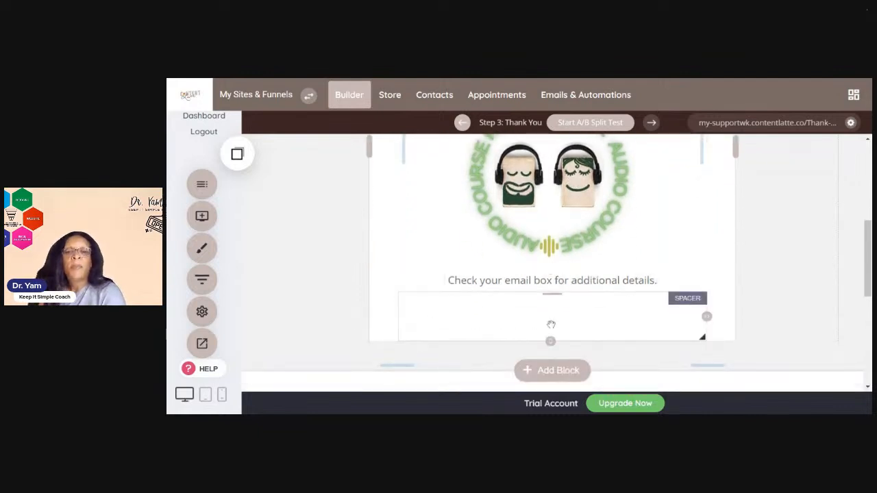
pyautogui.scroll(-5, 551, 324)
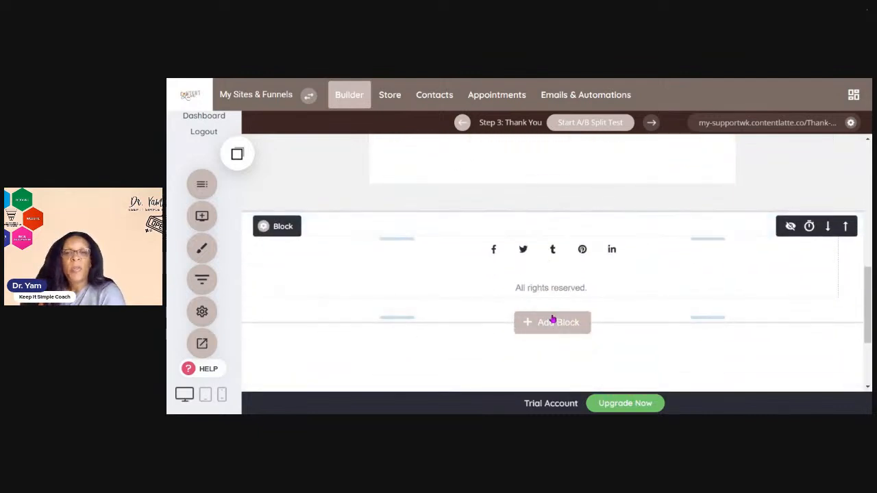
pyautogui.scroll(1, 559, 296)
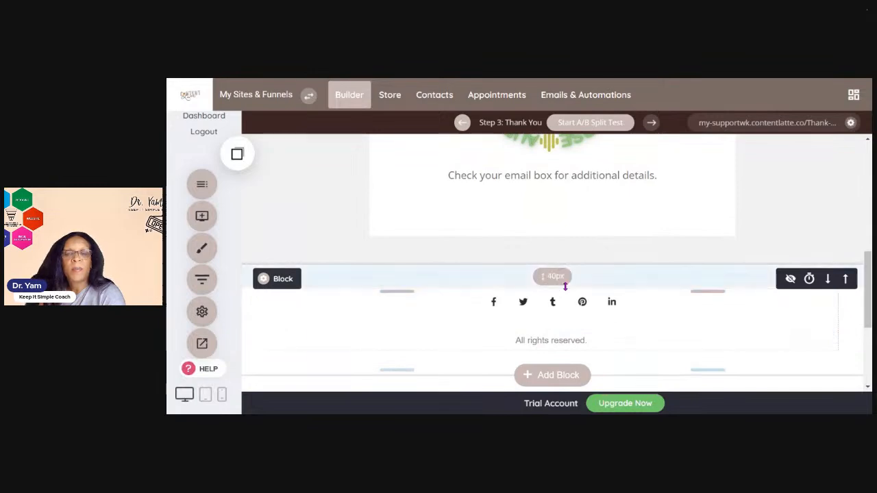
pyautogui.scroll(10, 565, 287)
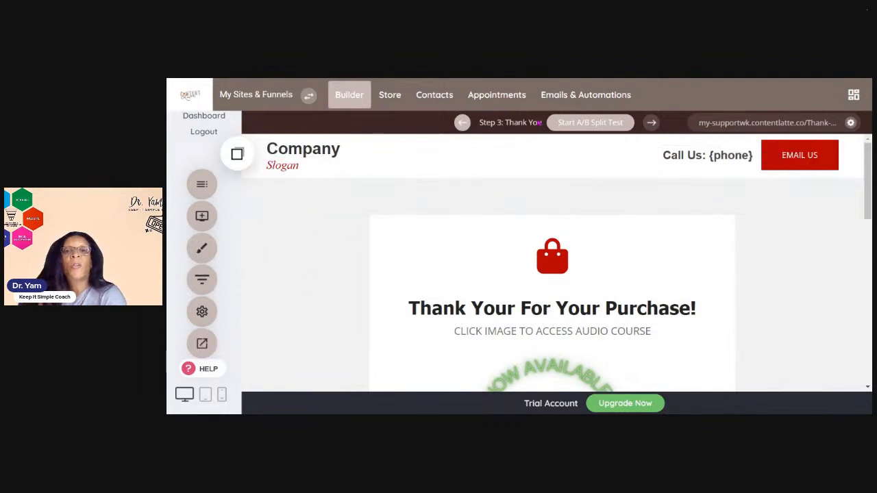
# Return to Step 1: Product Page, open its desktop preview and look through the page.
pyautogui.click(462, 122)
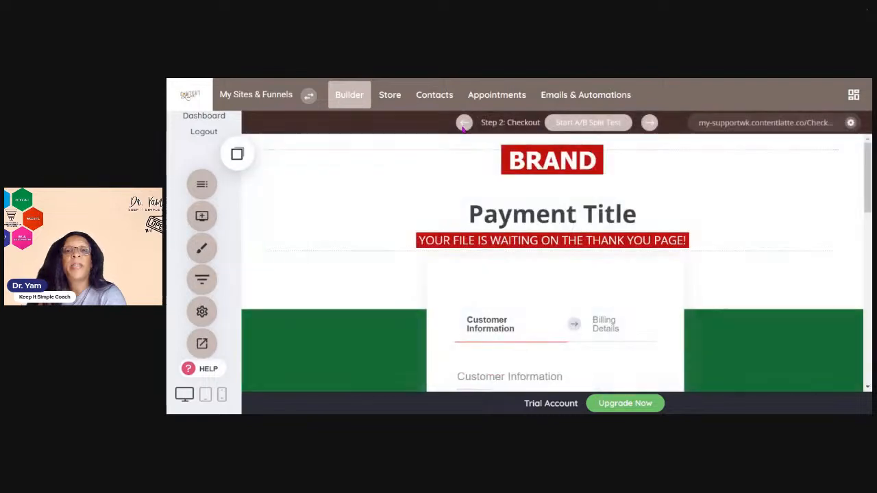
pyautogui.click(464, 125)
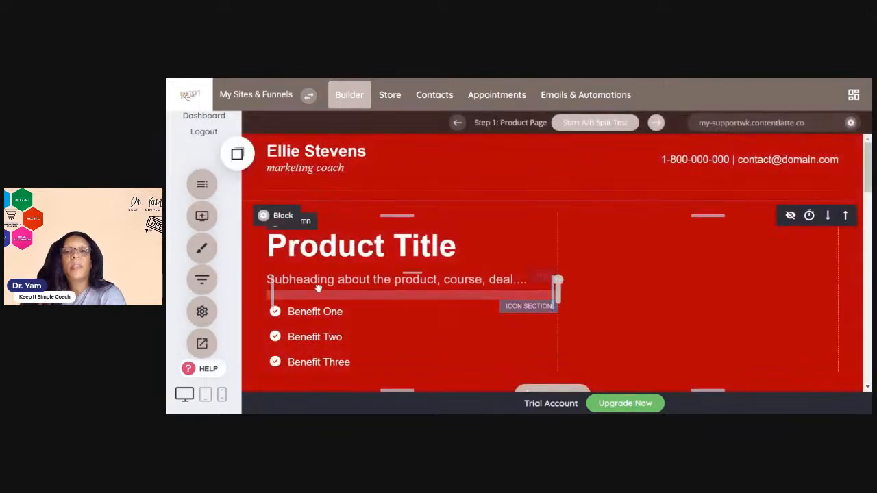
pyautogui.scroll(-2, 329, 343)
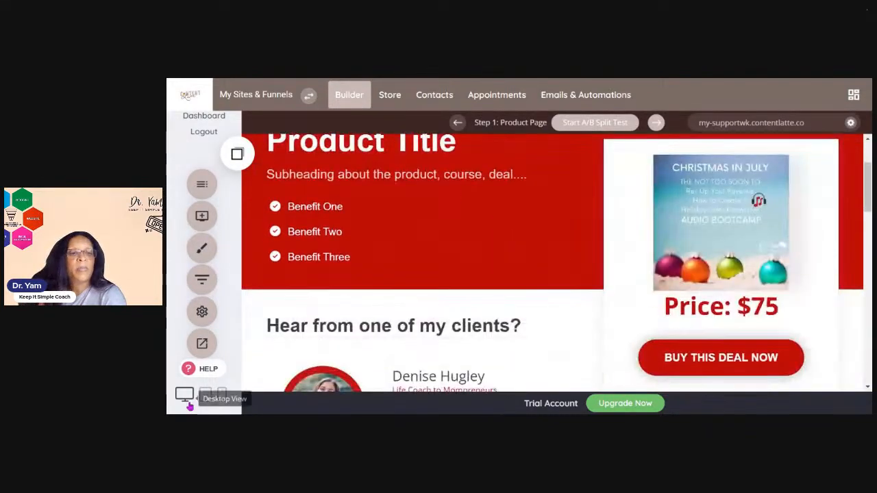
pyautogui.click(202, 343)
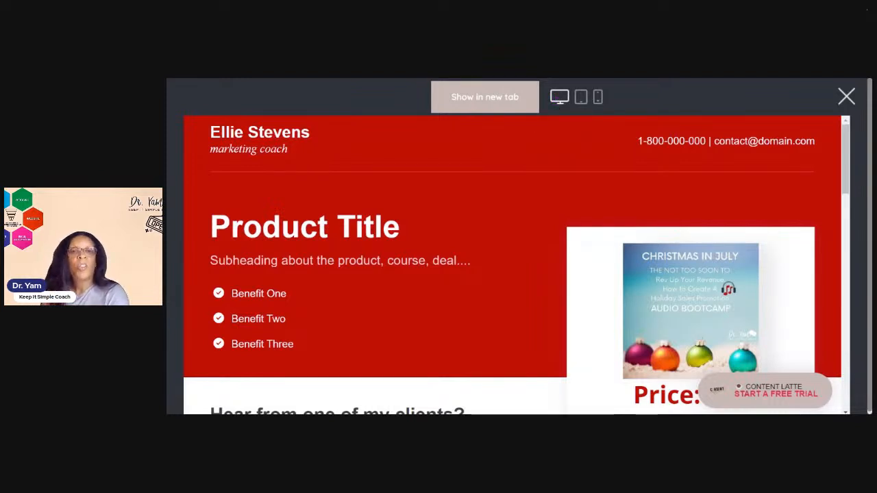
pyautogui.scroll(-10, 550, 172)
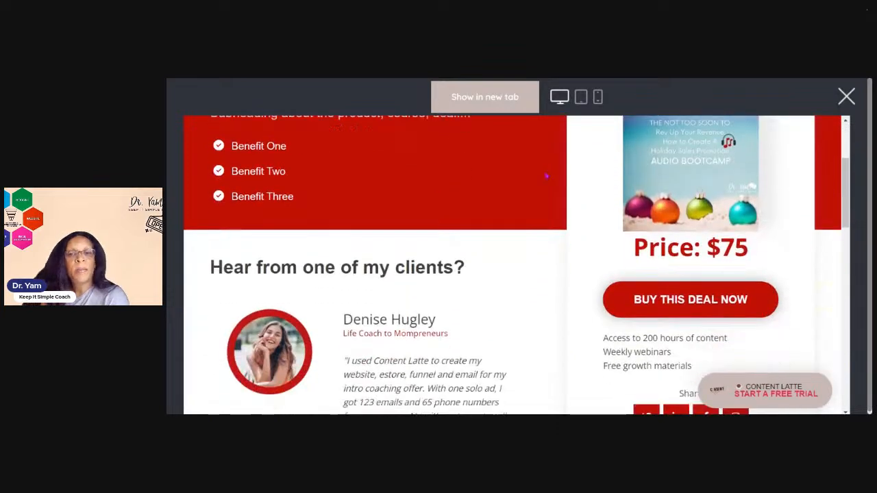
# Look through the rest of the product page's desktop preview and examine the page in Tablet View.
pyautogui.scroll(-10, 538, 175)
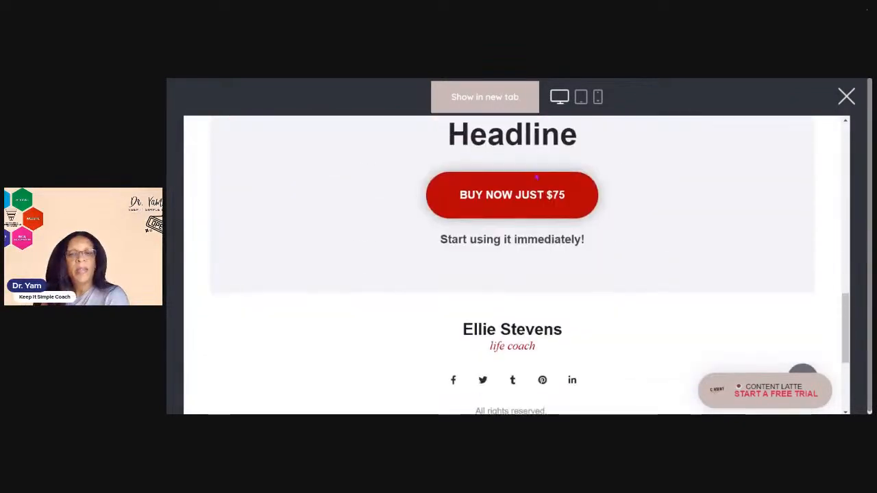
pyautogui.scroll(20, 534, 173)
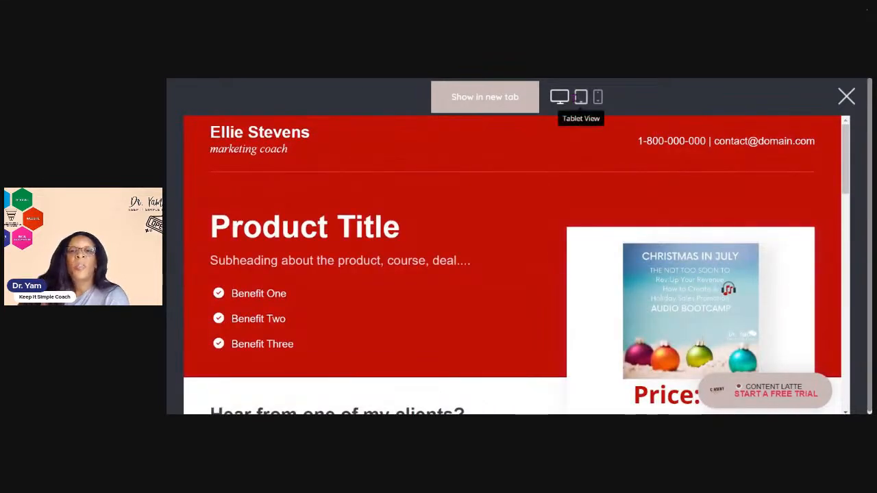
pyautogui.click(579, 101)
pyautogui.scroll(-5, 606, 122)
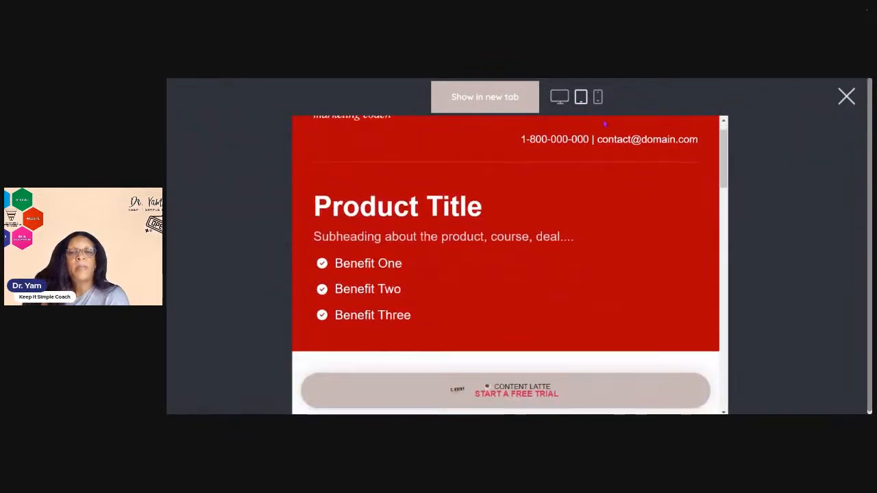
pyautogui.scroll(-10, 603, 127)
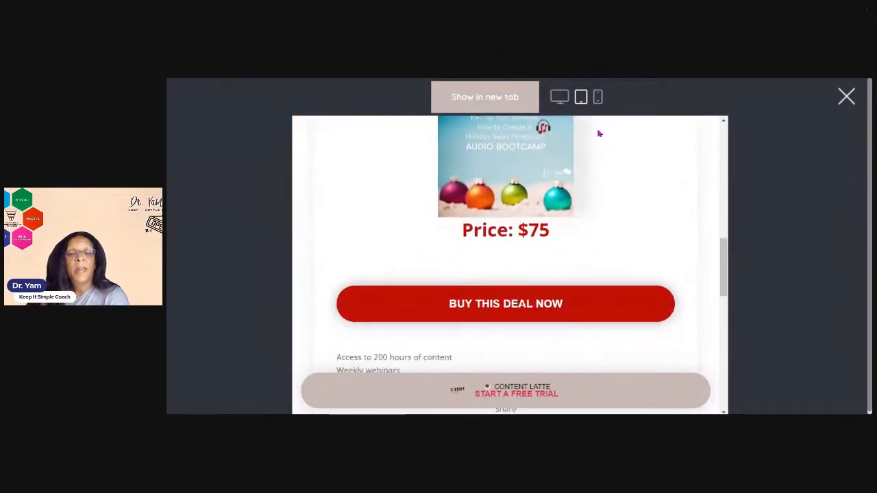
pyautogui.scroll(-5, 596, 130)
pyautogui.scroll(15, 595, 128)
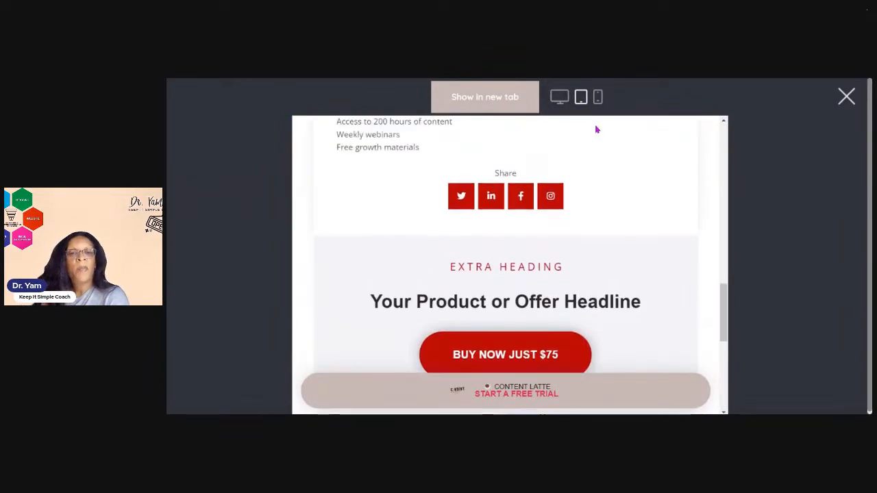
pyautogui.scroll(10, 595, 130)
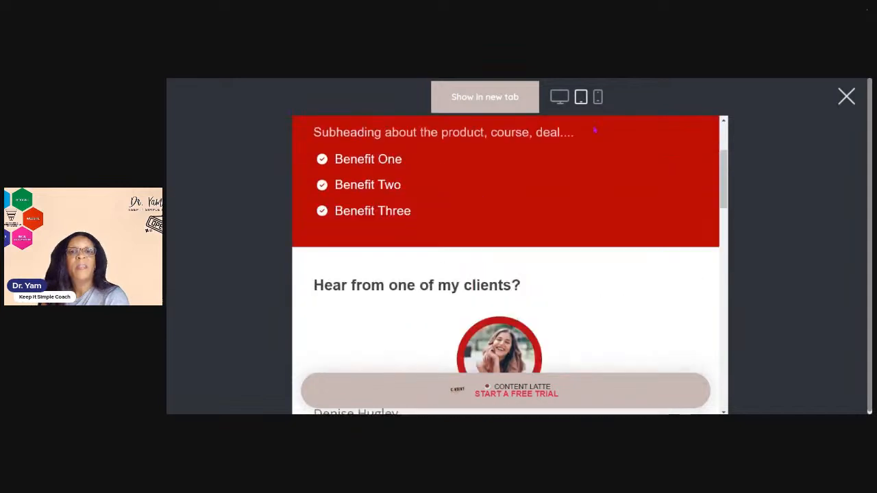
# Examine the product page preview in phone view from its header to the footer and close the preview.
pyautogui.click(598, 99)
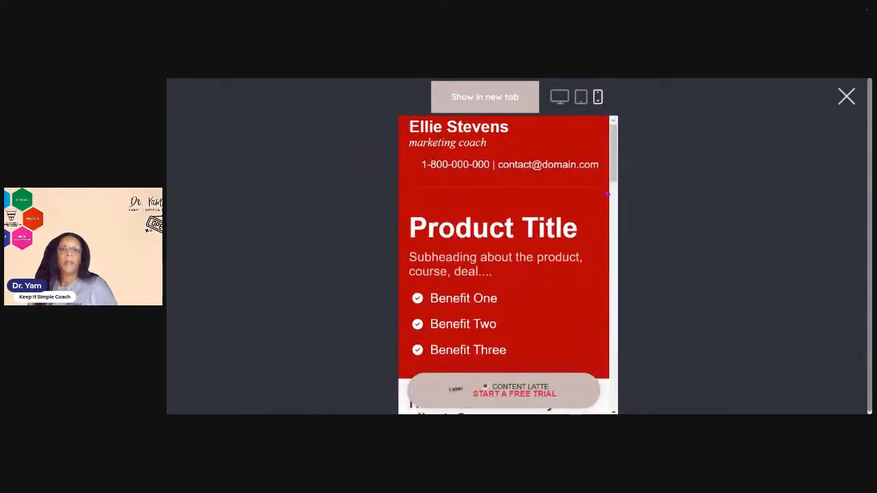
pyautogui.scroll(-3, 547, 187)
pyautogui.scroll(4, 550, 186)
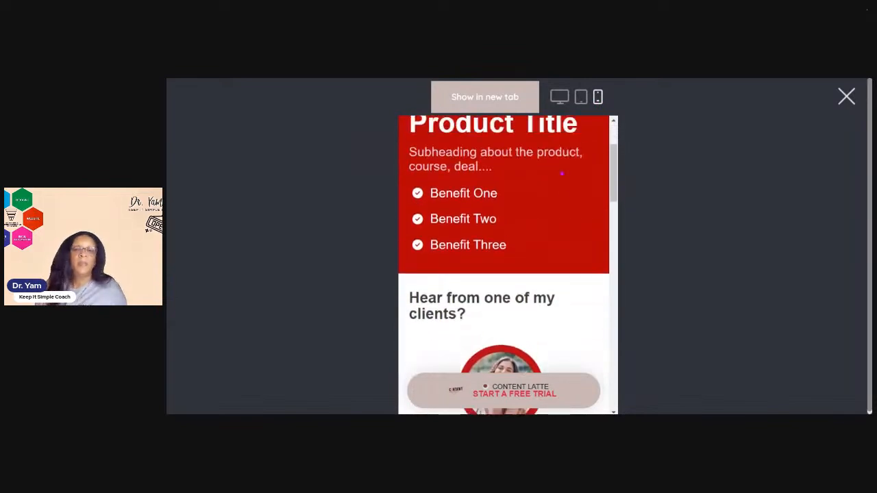
pyautogui.scroll(-10, 558, 171)
pyautogui.scroll(-10, 558, 161)
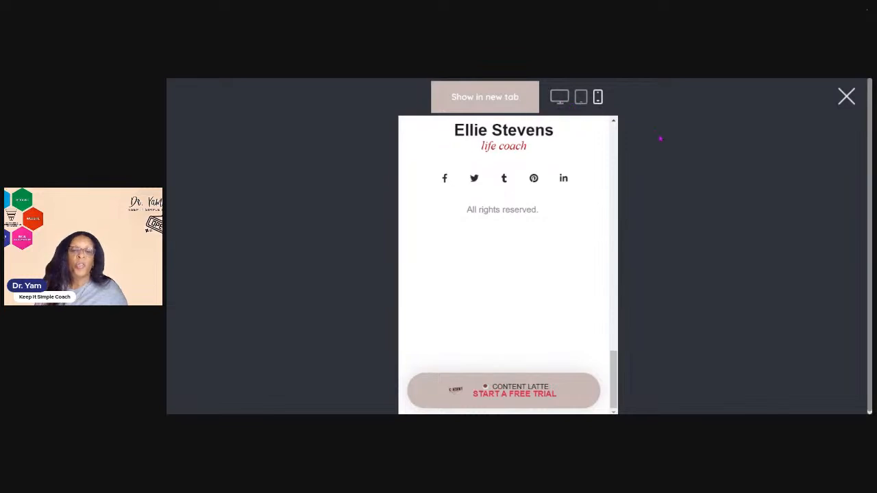
pyautogui.click(846, 97)
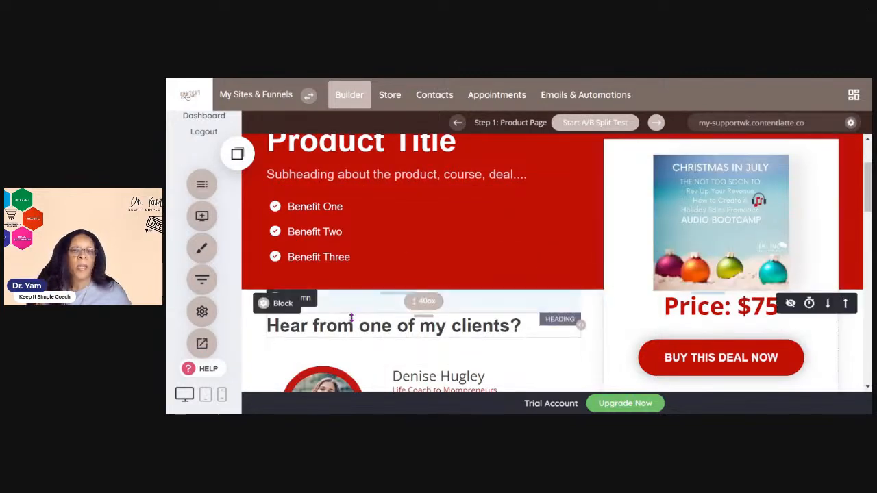
# Show the product page in the builder's tablet view and phone view, ending at the page header.
pyautogui.scroll(-3, 347, 318)
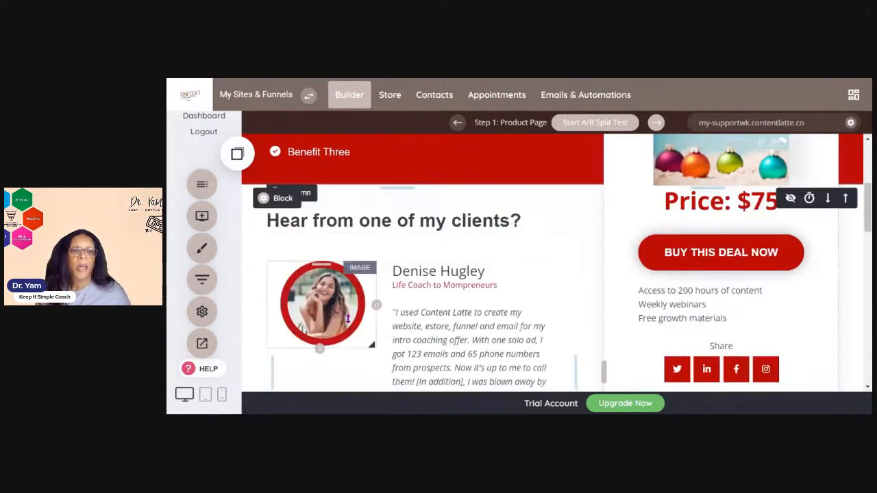
pyautogui.click(206, 396)
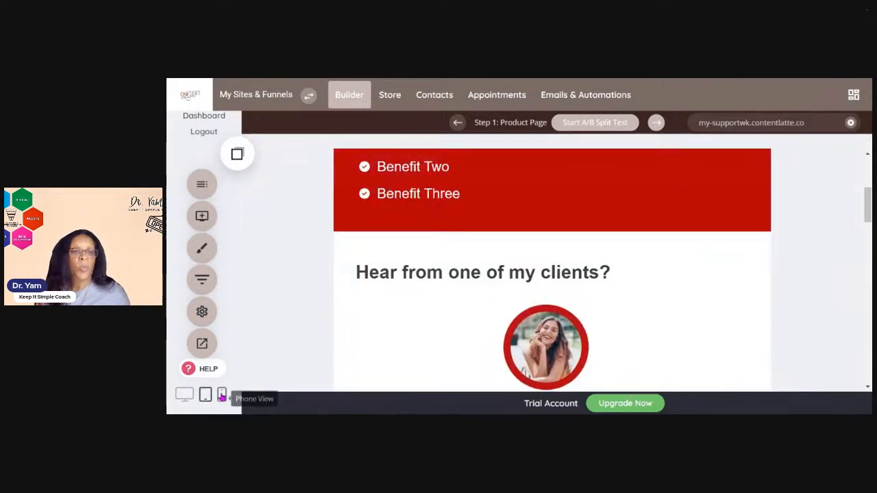
pyautogui.click(220, 399)
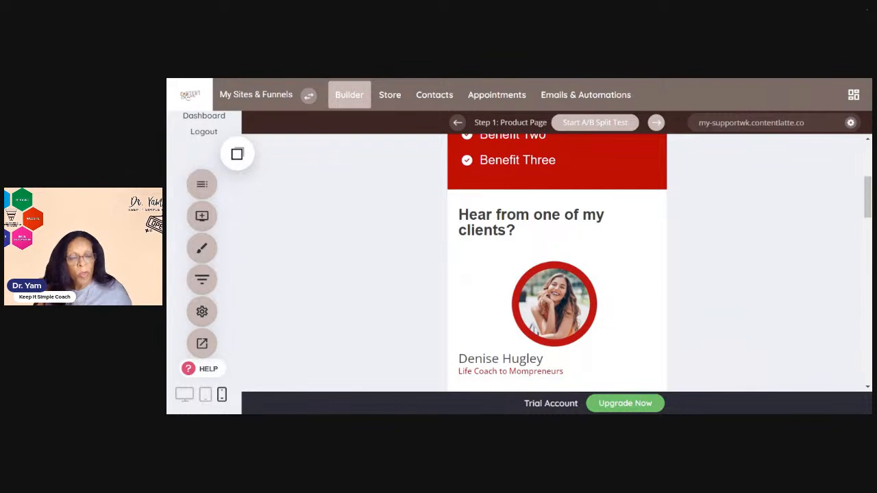
pyautogui.scroll(3, 658, 294)
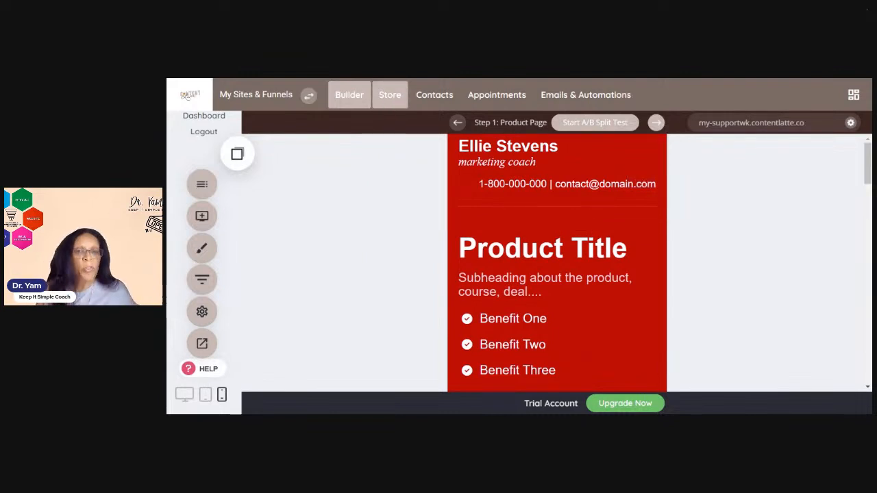
# Visit the Store section without activating the store, and view the Contacts section with its introduction video dismissed.
pyautogui.click(390, 96)
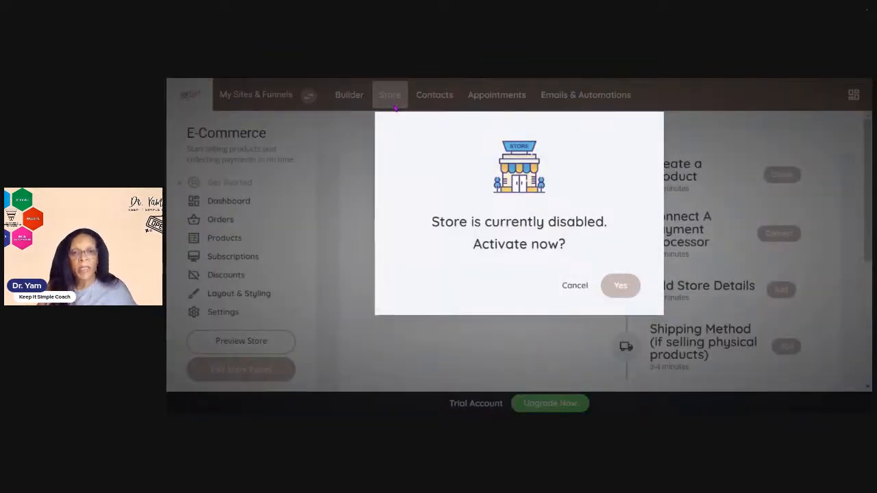
pyautogui.click(571, 286)
pyautogui.click(431, 98)
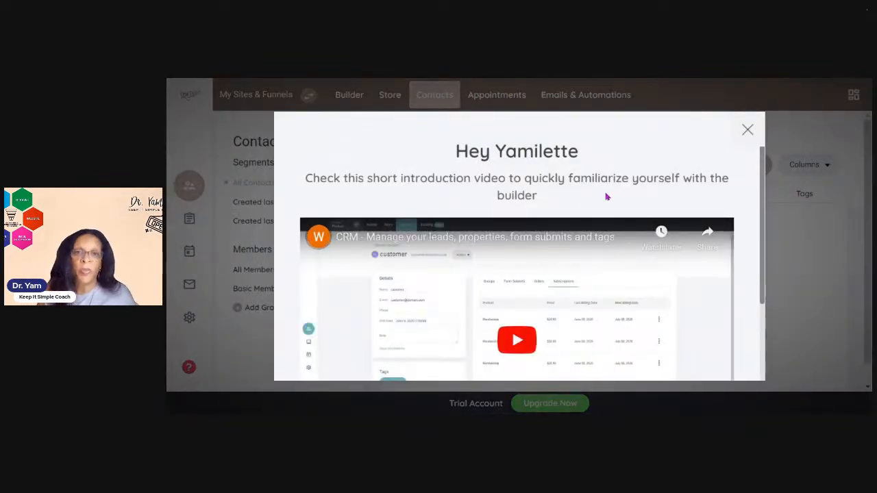
pyautogui.click(747, 130)
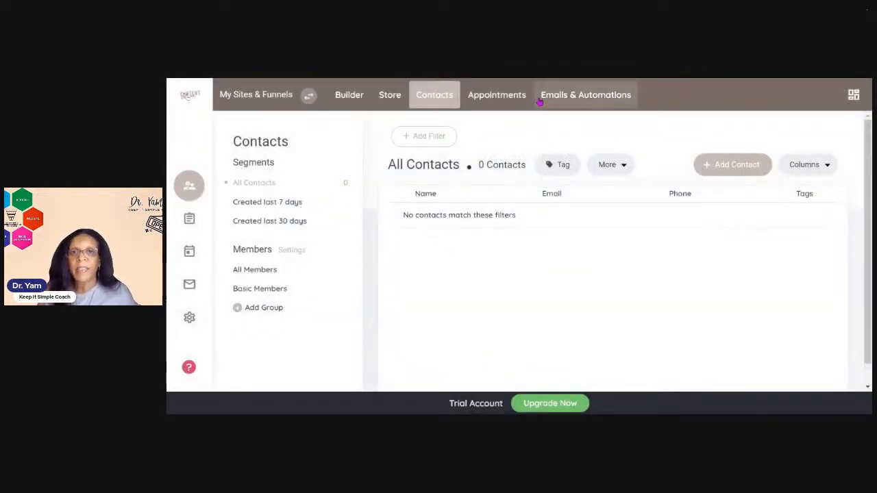
# View the Appointments section with its introduction video dismissed, and go to Emails & Automations.
pyautogui.click(508, 103)
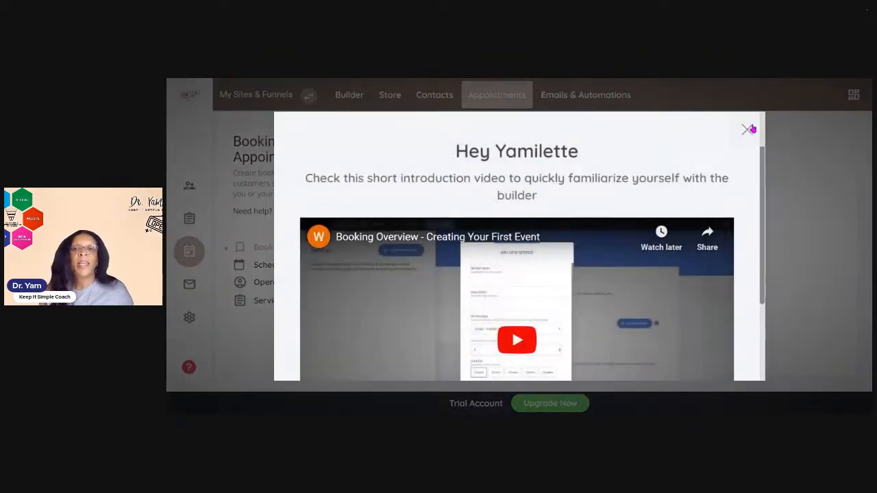
pyautogui.click(748, 130)
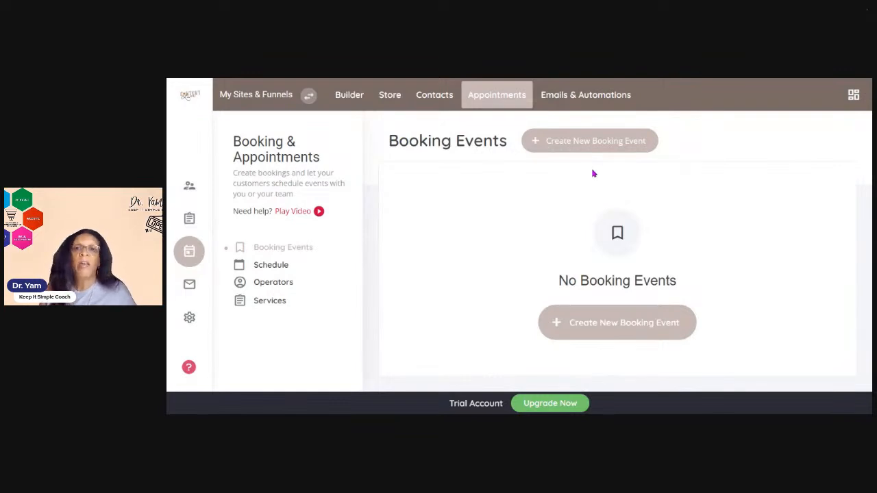
pyautogui.click(611, 99)
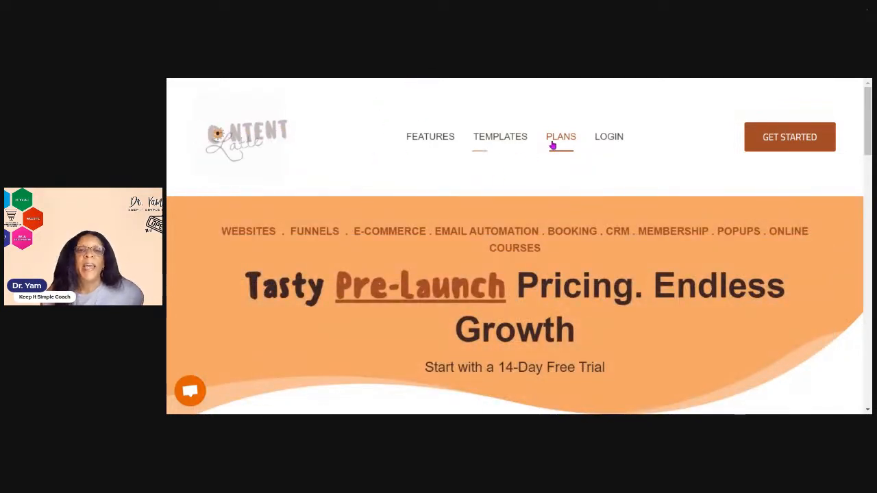
# Examine the monthly Tall, Grande, Venti and Freelancer Pro plans and the money-back section on the website's Plans page.
pyautogui.scroll(-3, 518, 198)
pyautogui.scroll(-1, 555, 226)
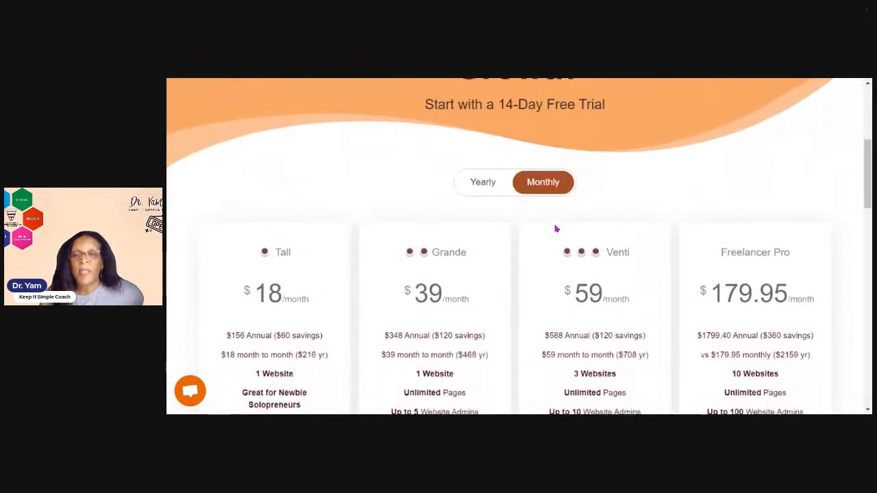
pyautogui.scroll(-1, 552, 231)
pyautogui.scroll(-2, 548, 229)
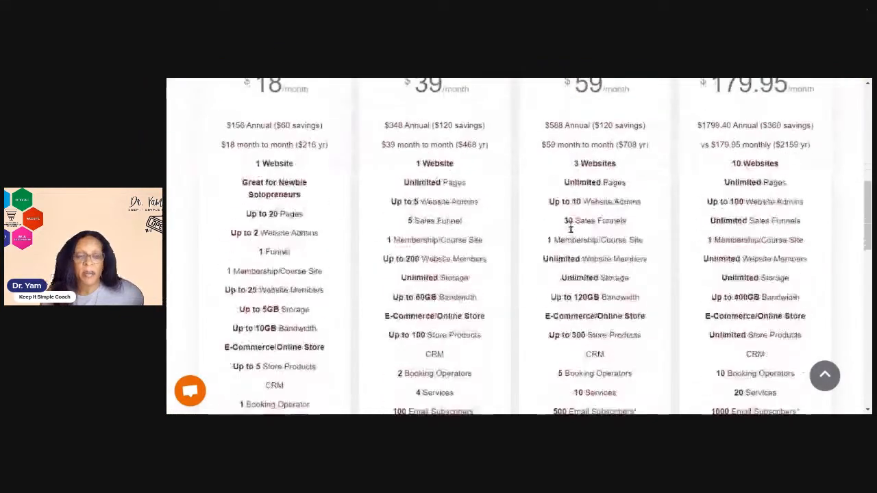
pyautogui.scroll(-3, 409, 209)
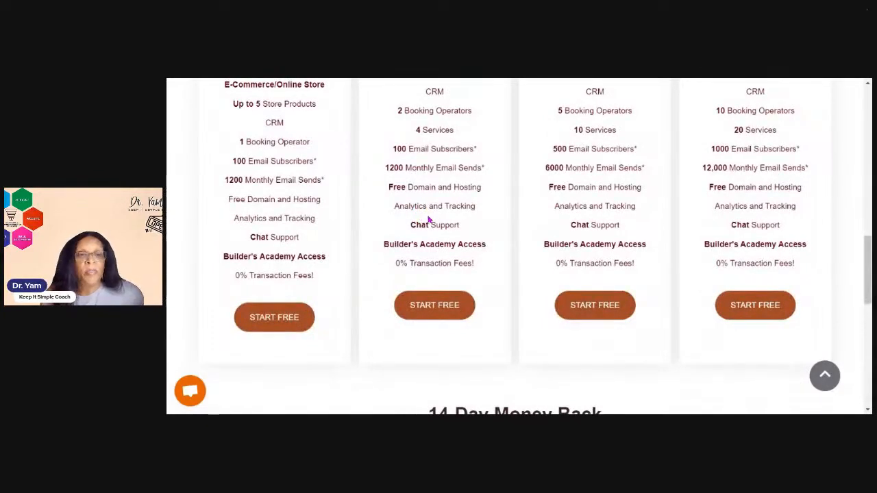
pyautogui.scroll(-1, 377, 338)
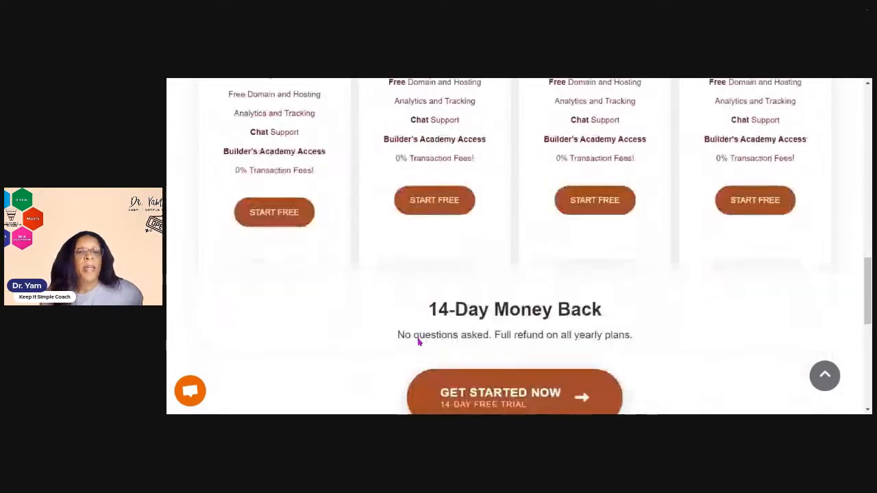
pyautogui.scroll(-2, 651, 368)
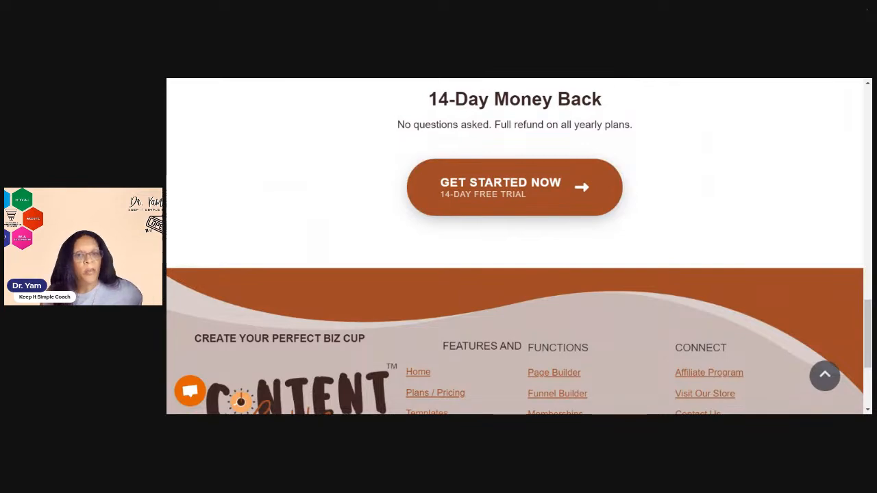
pyautogui.scroll(8, 583, 143)
pyautogui.scroll(10, 582, 134)
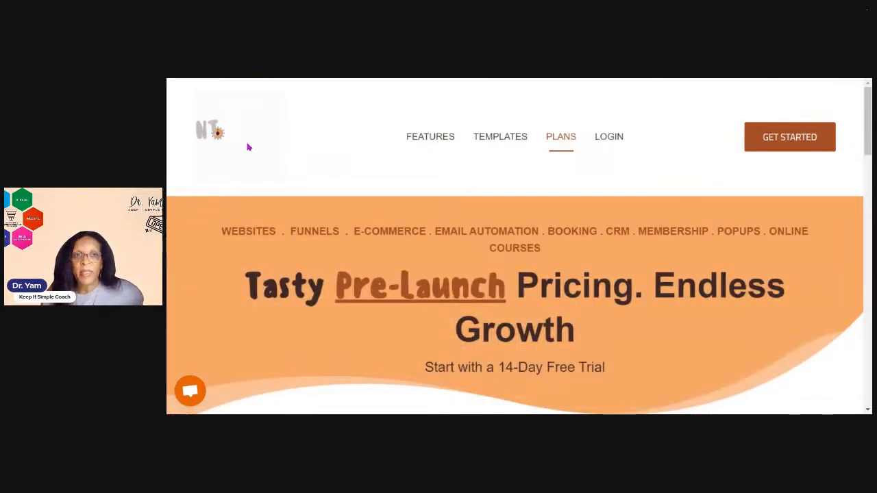
# Go to the Content Latte home page and look at its opening section.
pyautogui.click(252, 144)
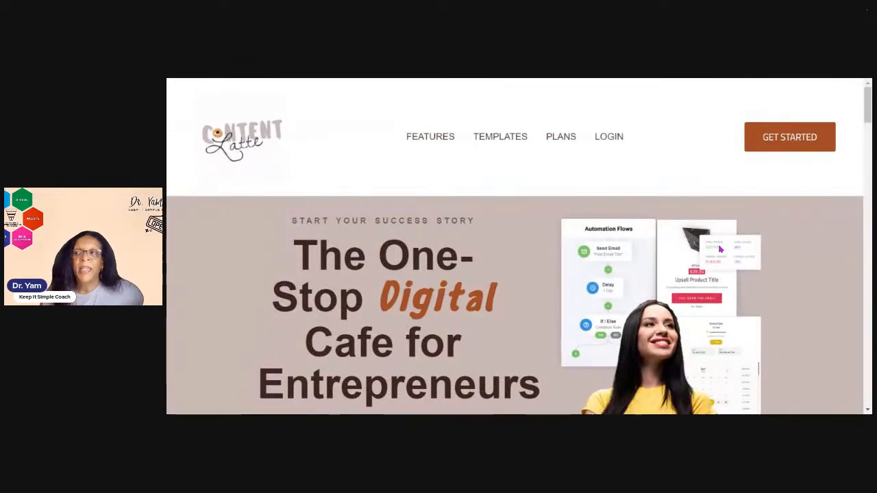
pyautogui.scroll(-2, 717, 249)
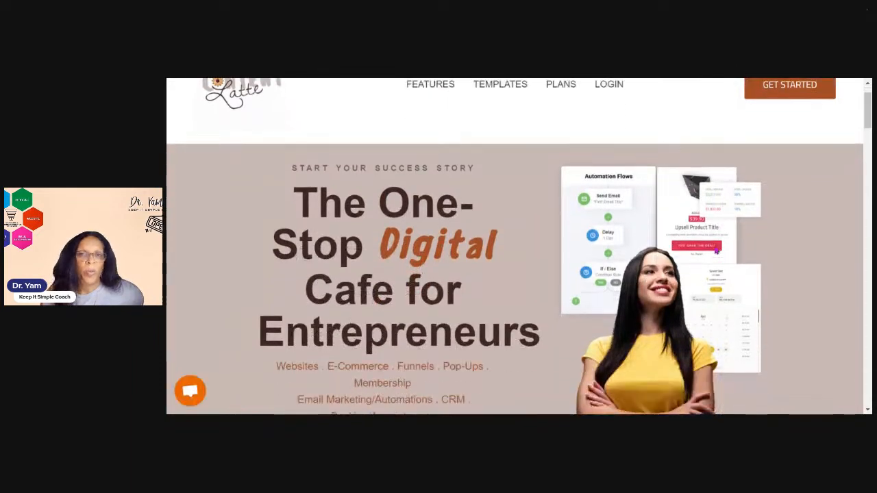